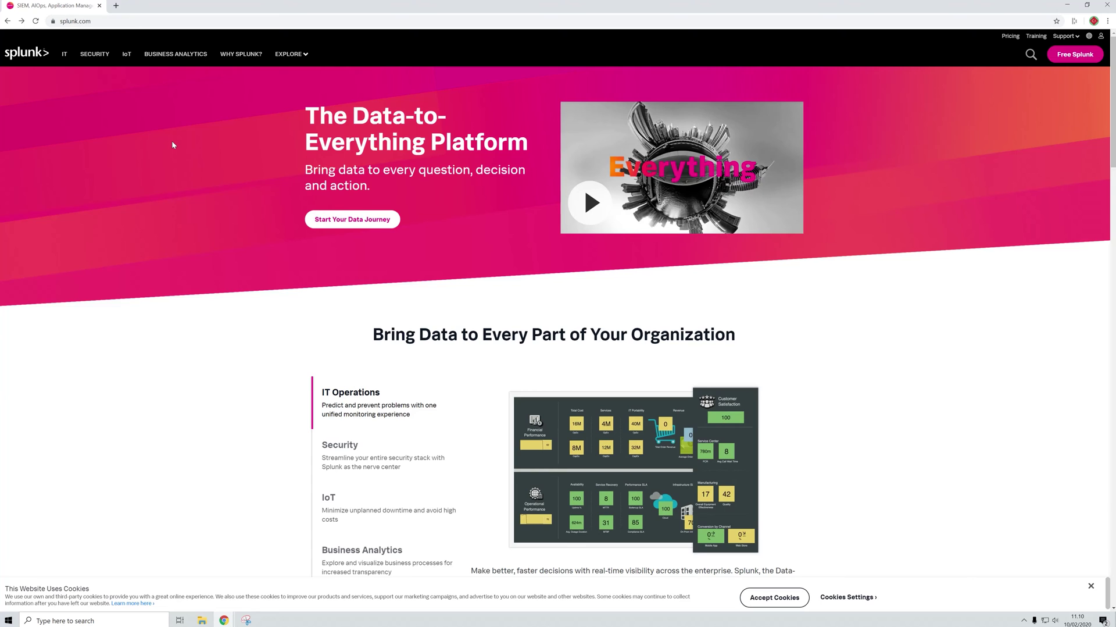
Open the Splunk Insights for AWS Cloud Monitoring product page from the Explore menu's IT Operations section.
scroll(173, 145, down, 1)
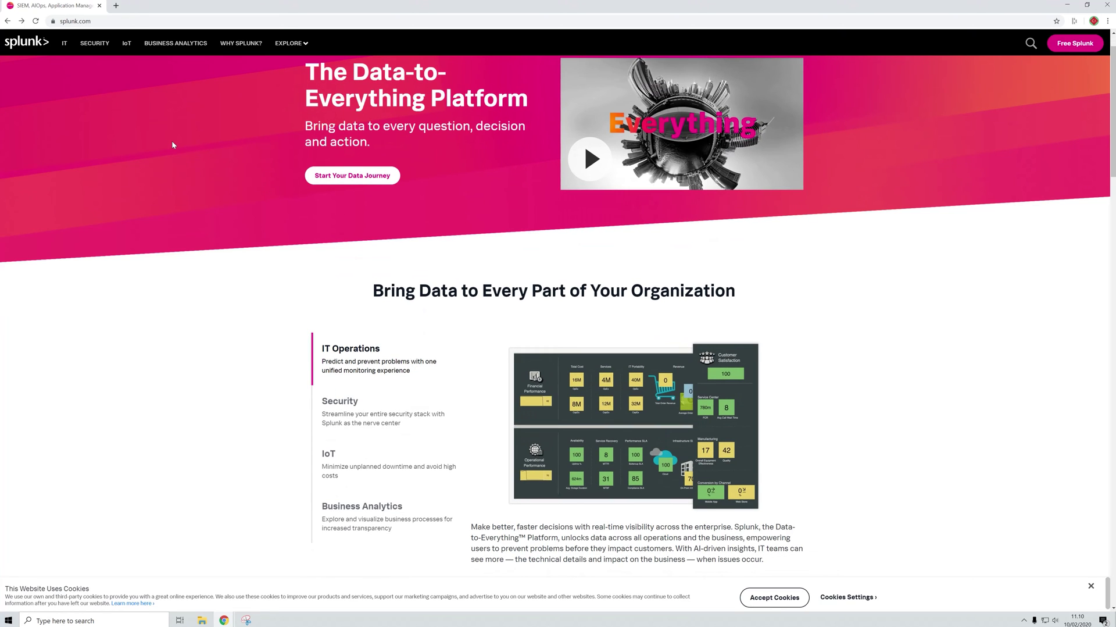
scroll(163, 149, up, 1)
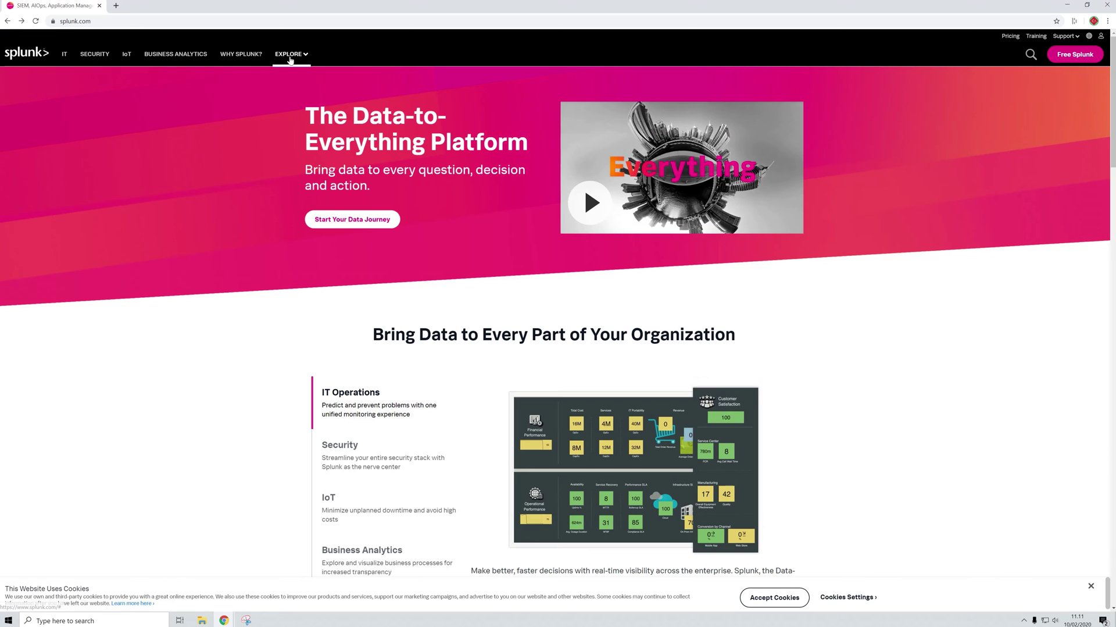
click(291, 55)
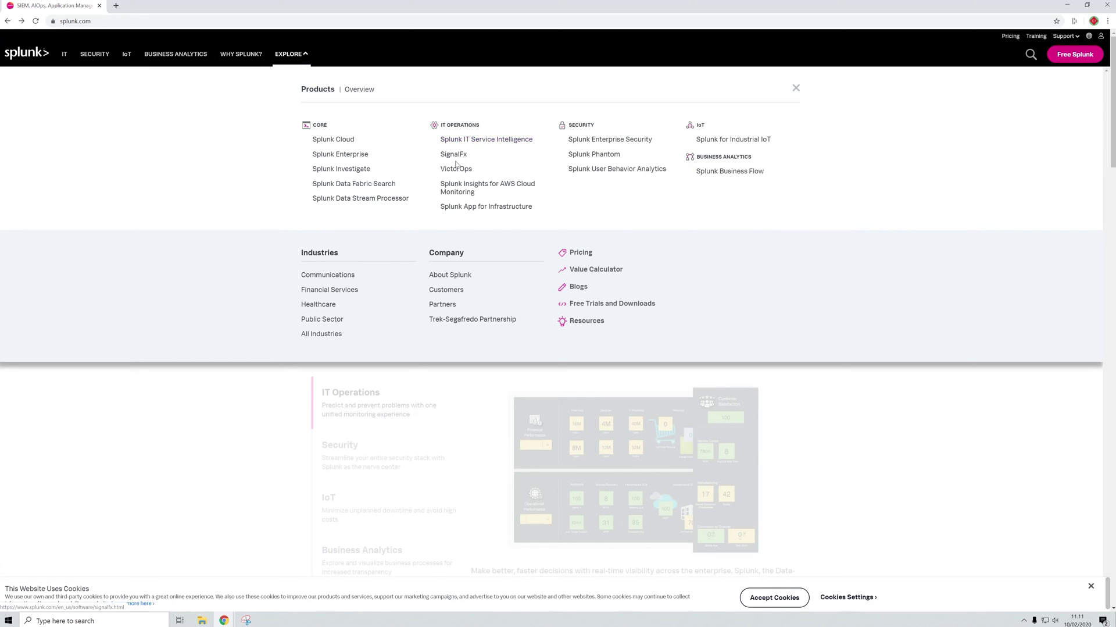
click(471, 188)
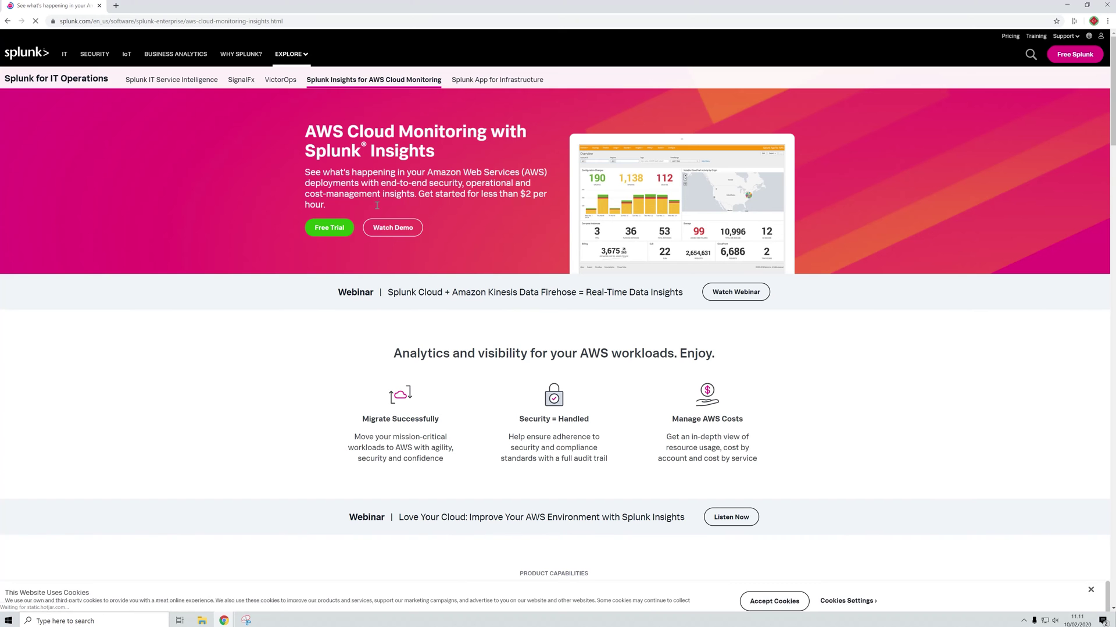
Scroll through the AWS Cloud Monitoring with Splunk Insights product page.
scroll(343, 146, down, 1)
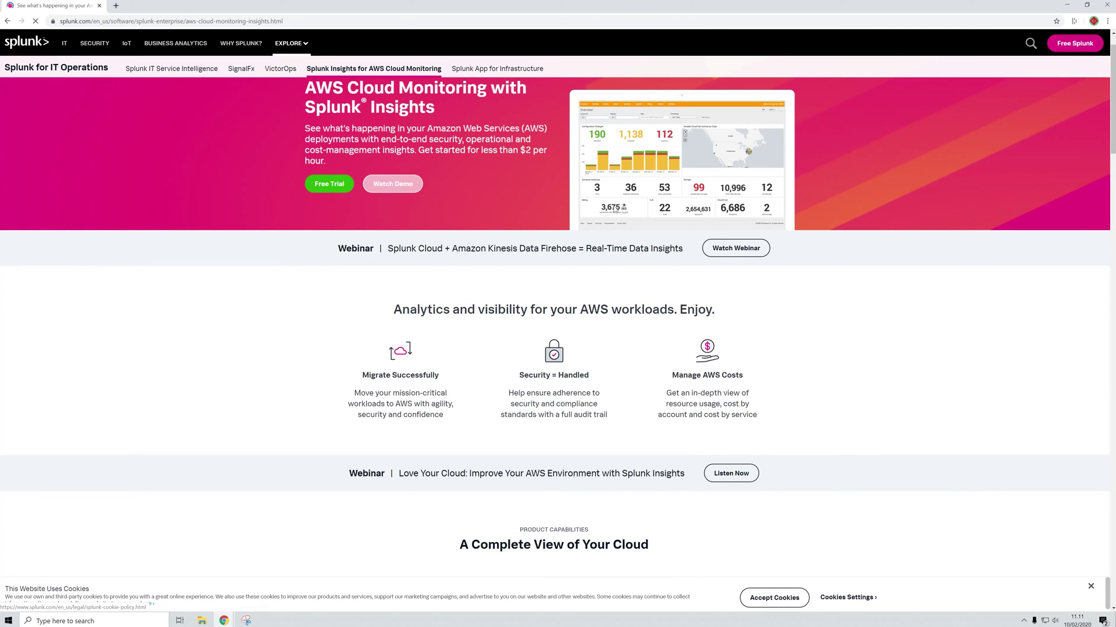
scroll(521, 222, down, 2)
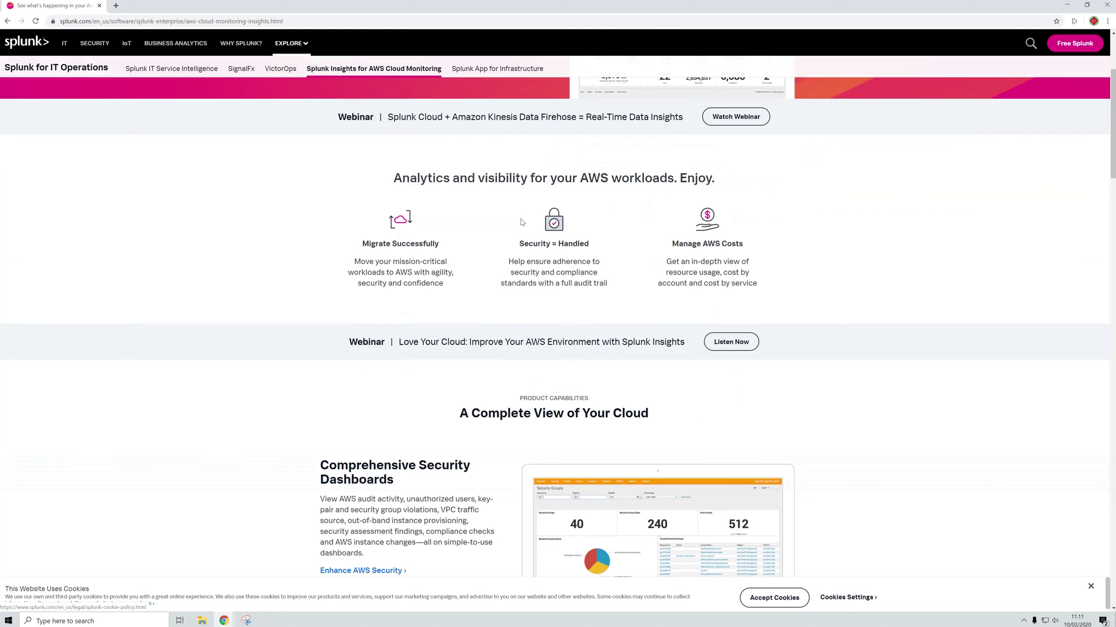
scroll(522, 222, down, 5)
scroll(522, 277, down, 4)
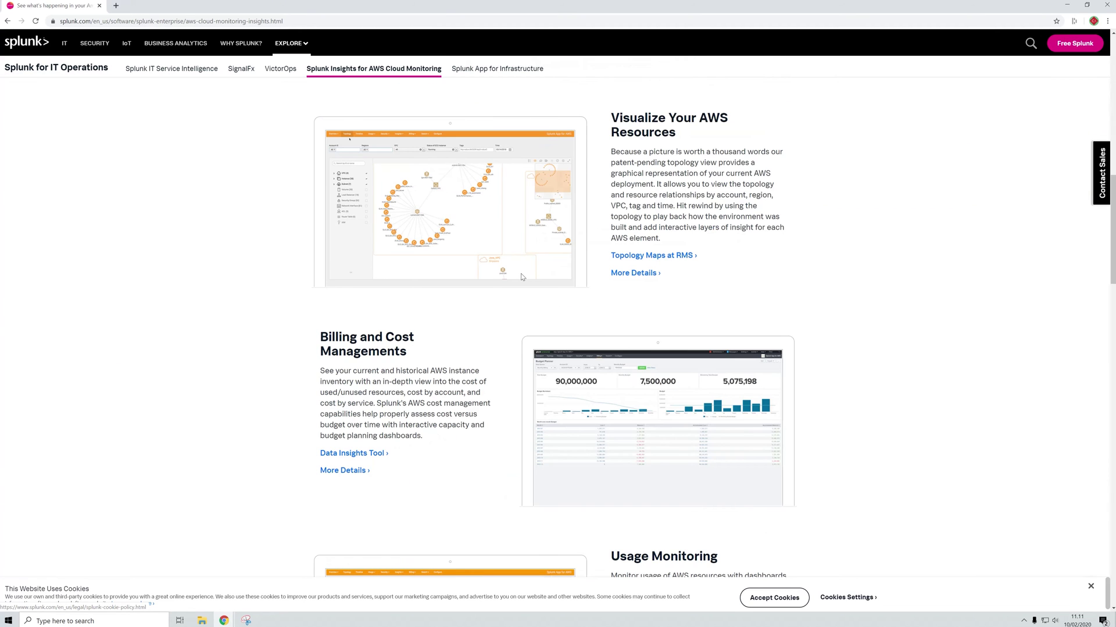
scroll(521, 277, up, 10)
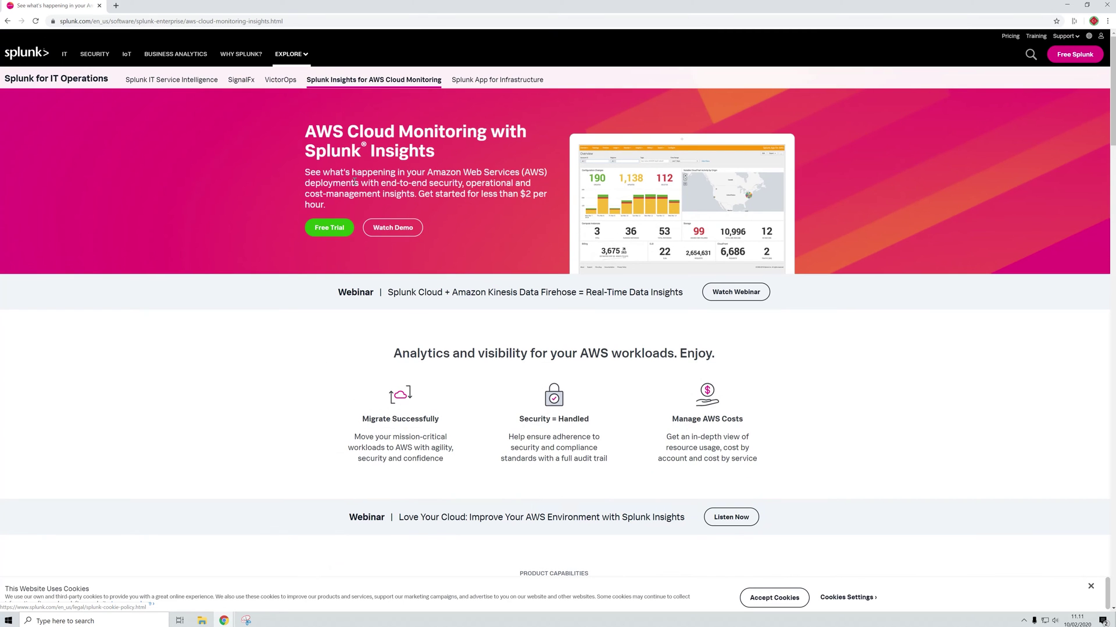
Open and close the Explore menu, then jump to the page footer with End.
click(294, 53)
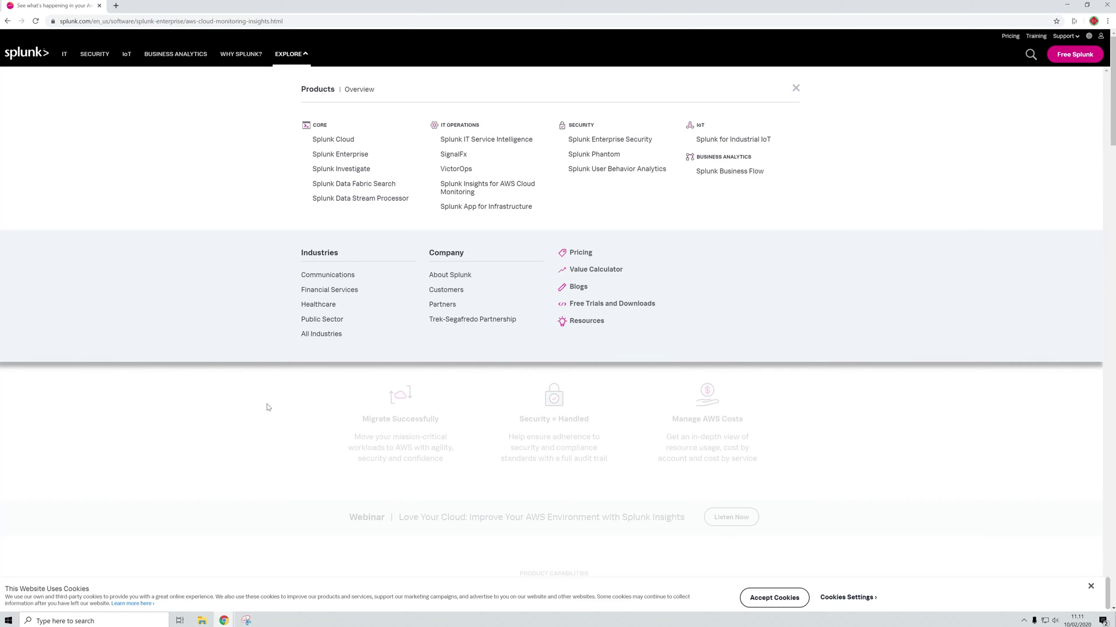
click(302, 416)
scroll(294, 326, down, 6)
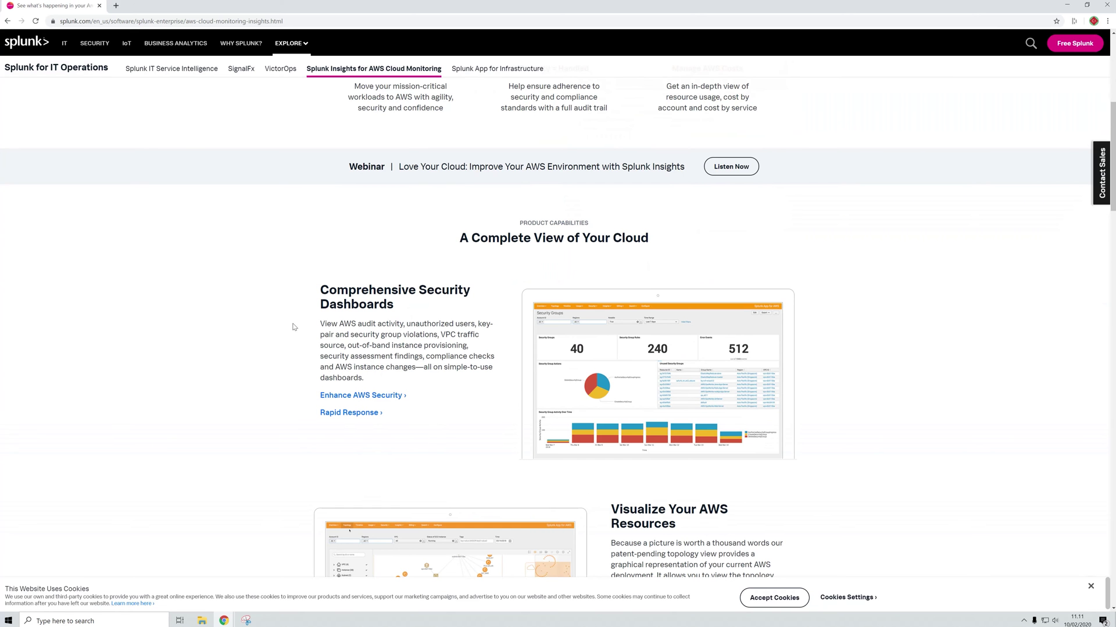
scroll(294, 327, down, 1)
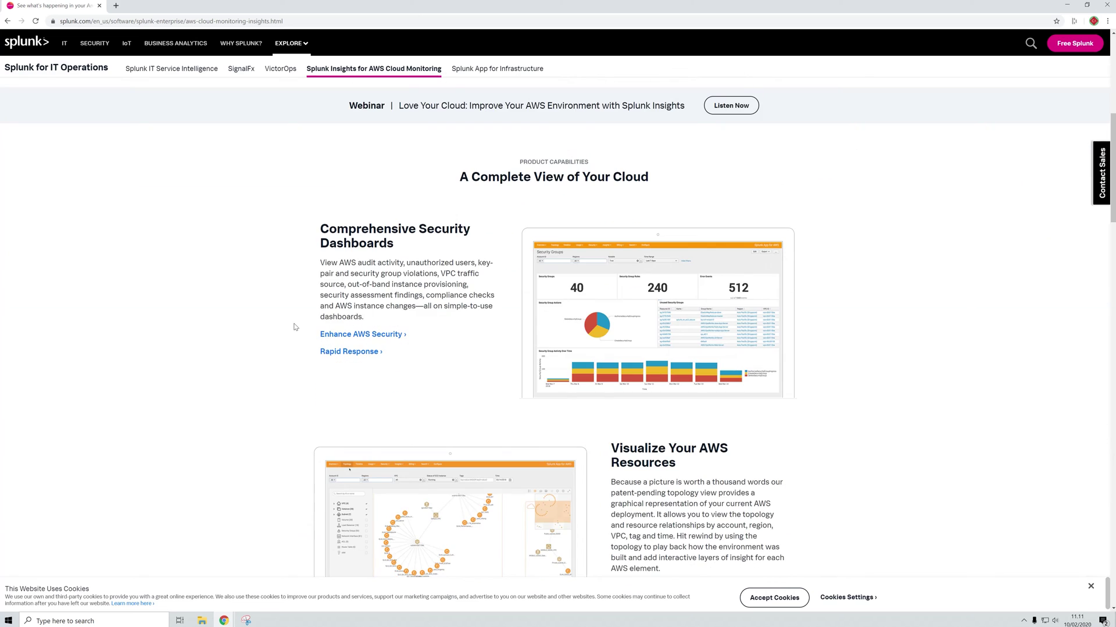
key(End)
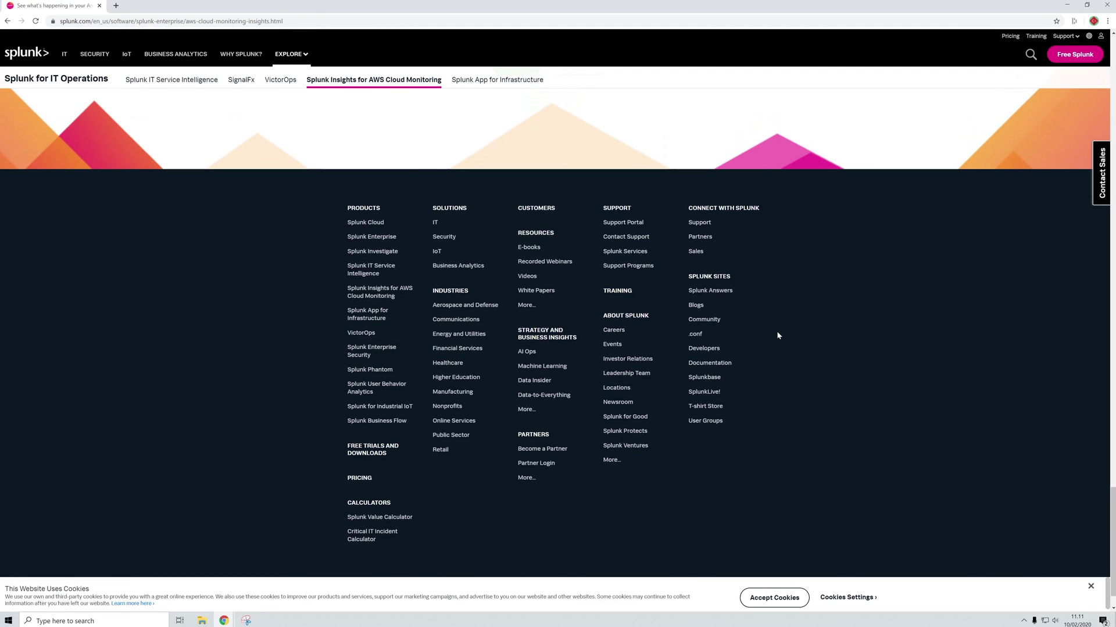
Open Splunk Docs in a new tab and briefly view the Splunk Light documentation.
click(711, 363)
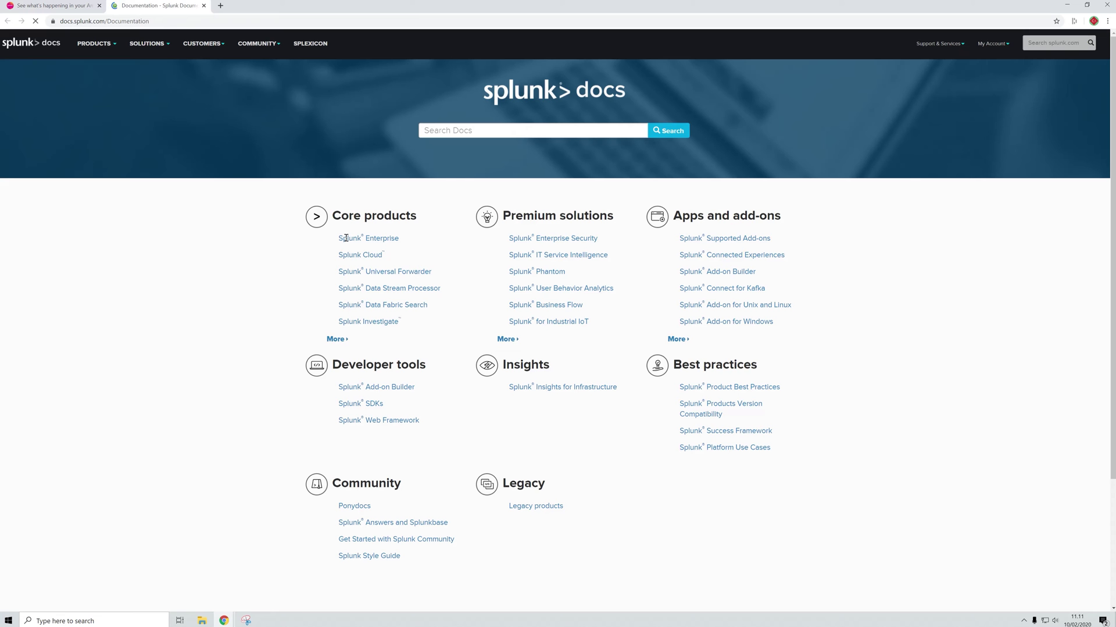
scroll(311, 232, down, 1)
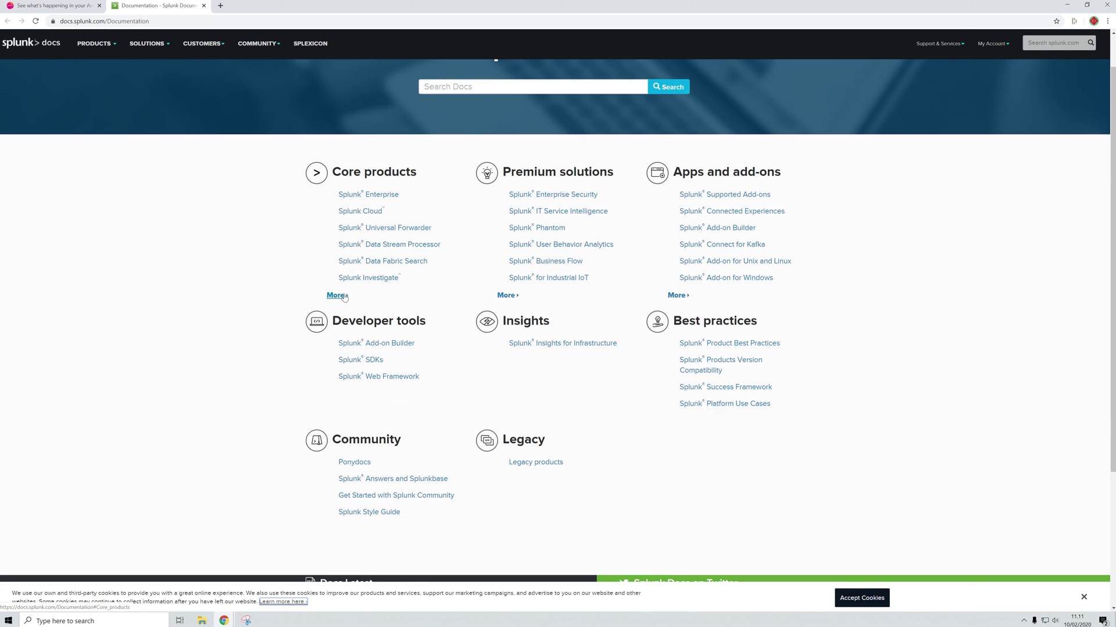
click(345, 296)
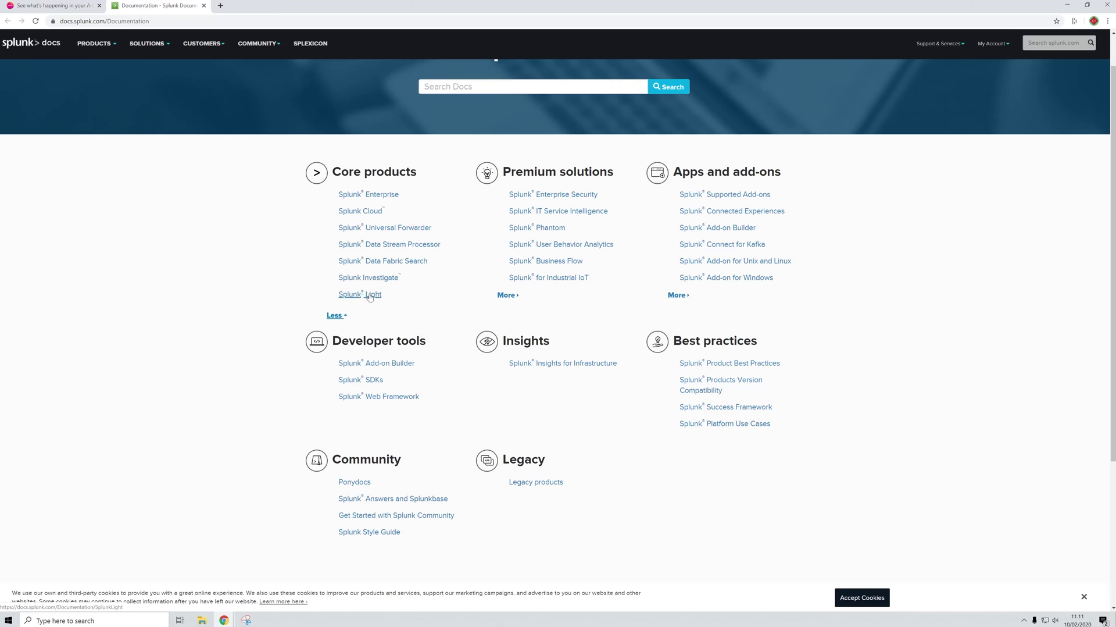
click(370, 296)
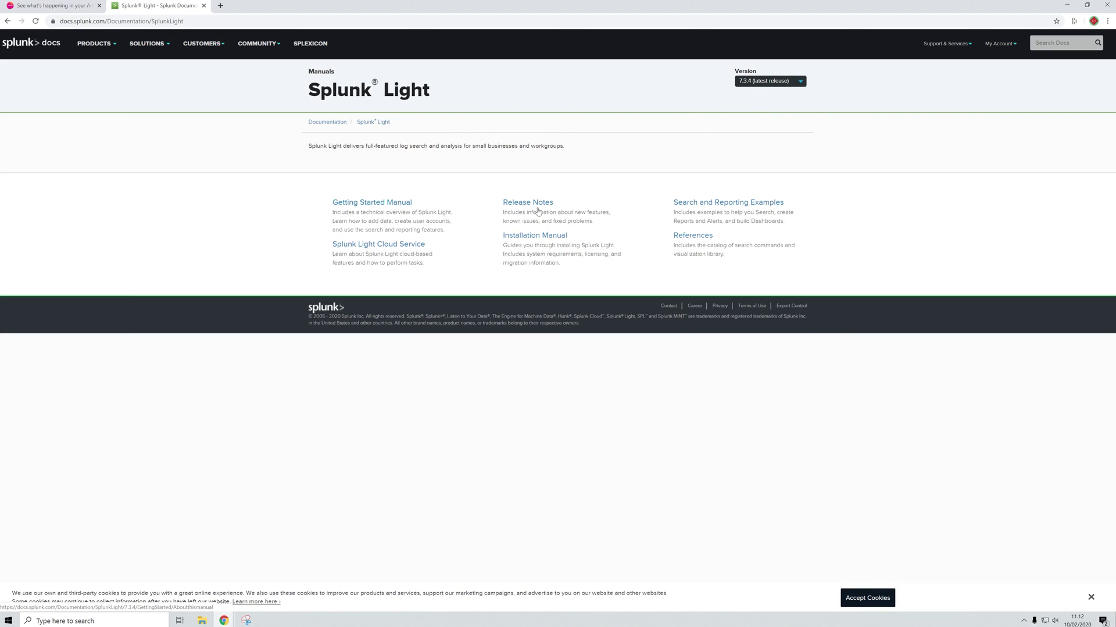
click(8, 22)
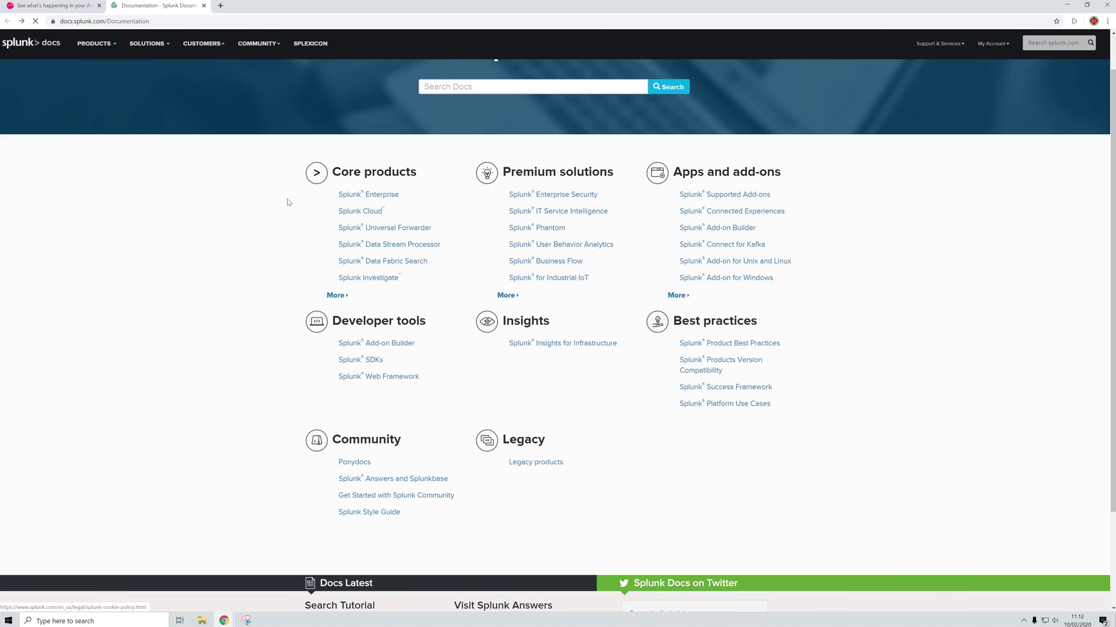
scroll(309, 247, up, 1)
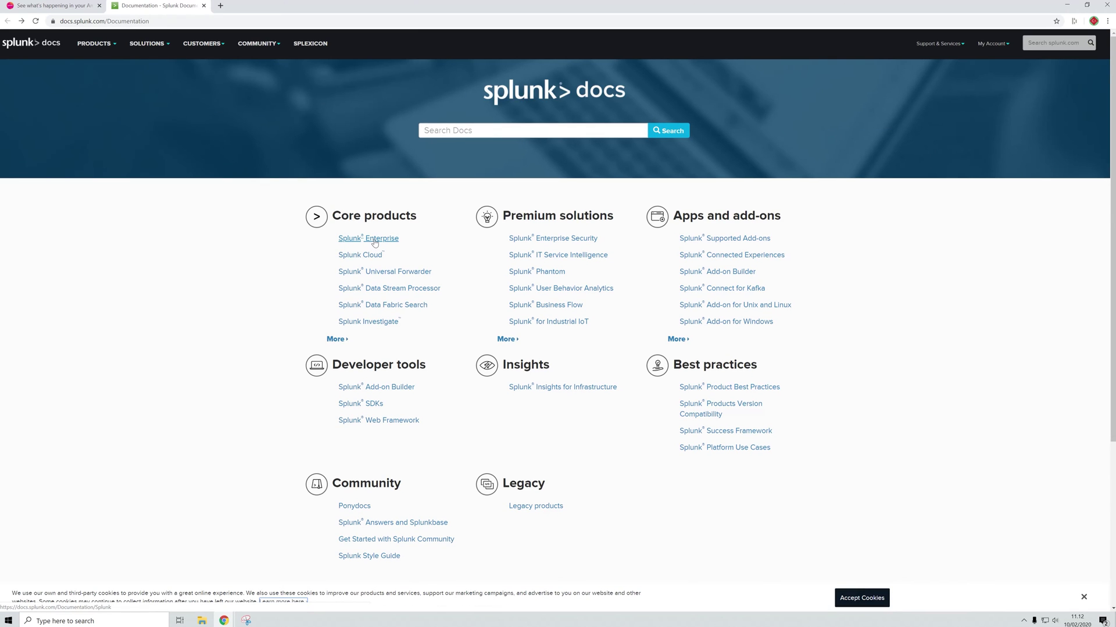
Open the Splunk Enterprise docs and show its Deploy, then Add data manual lists.
click(374, 240)
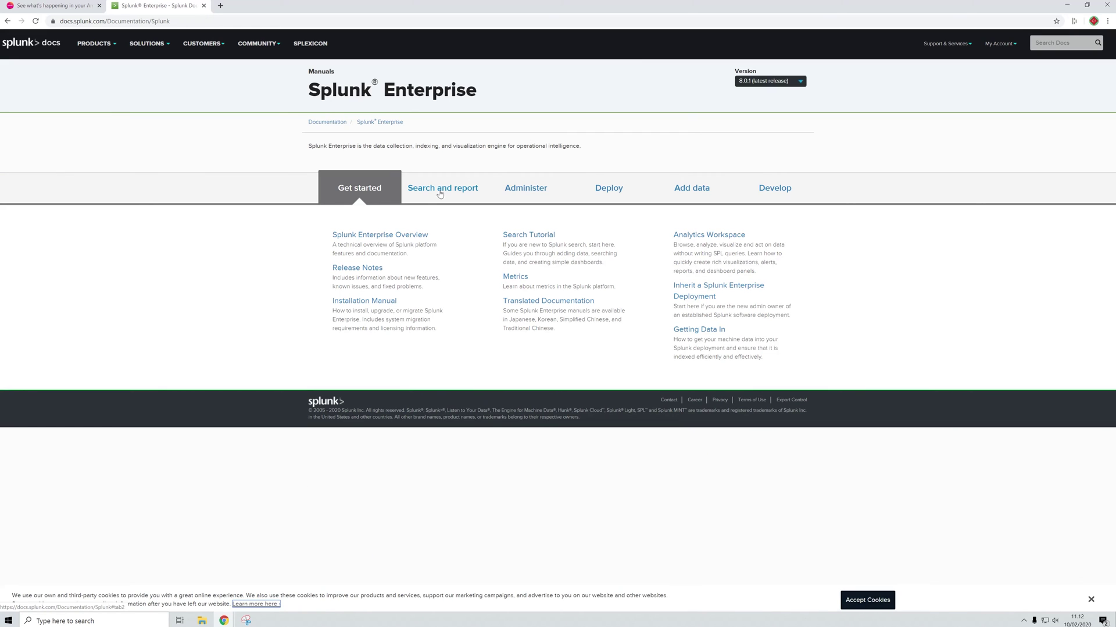
click(624, 184)
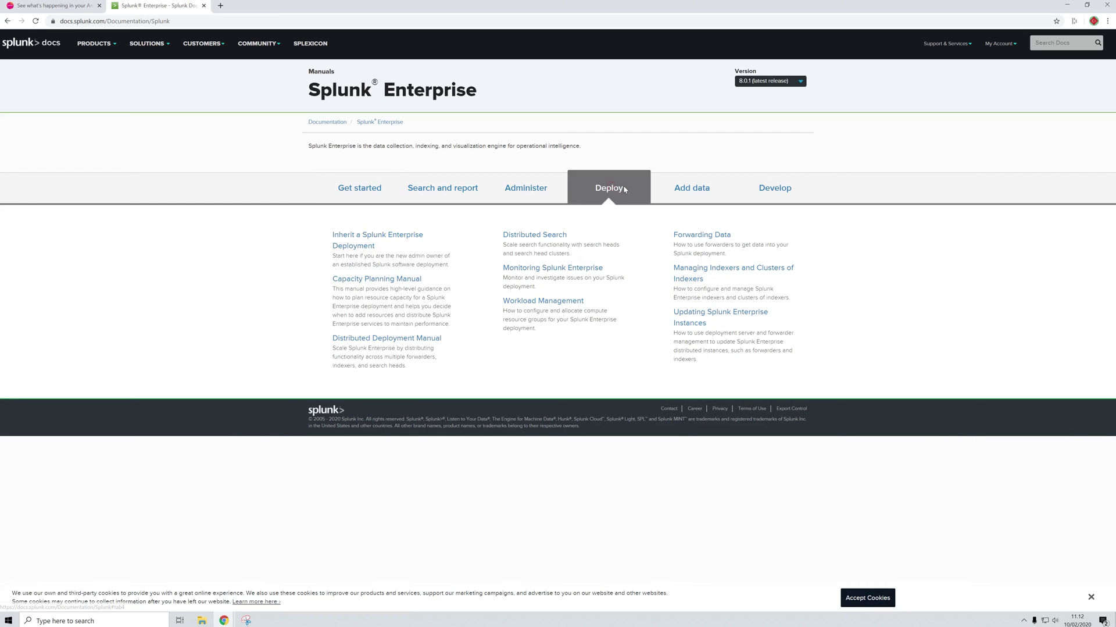
click(687, 187)
scroll(582, 260, down, 10)
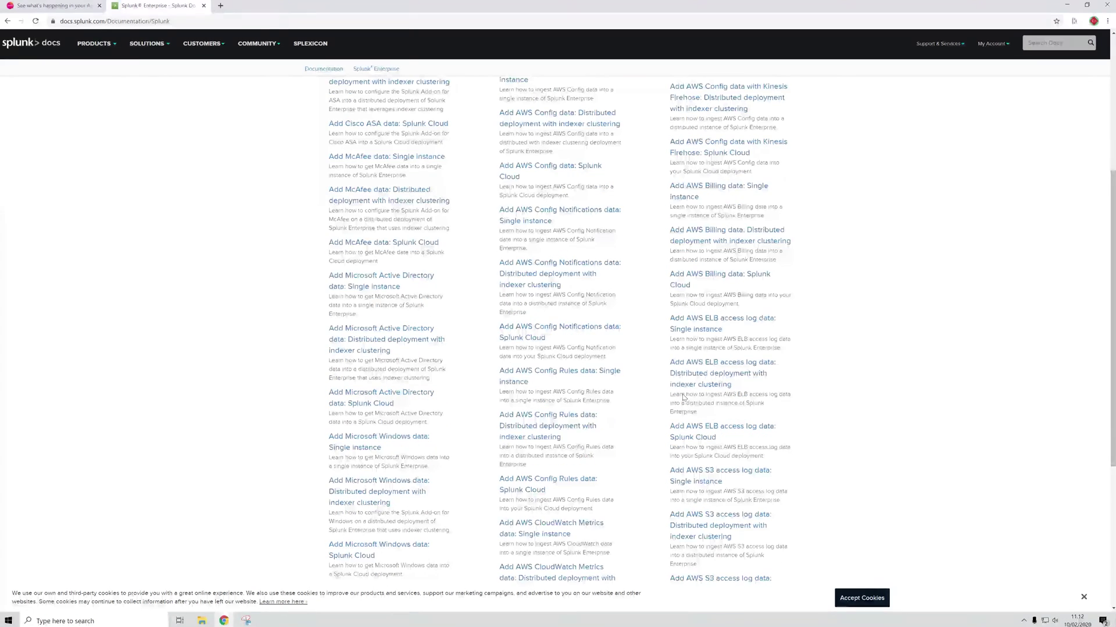
scroll(565, 237, up, 10)
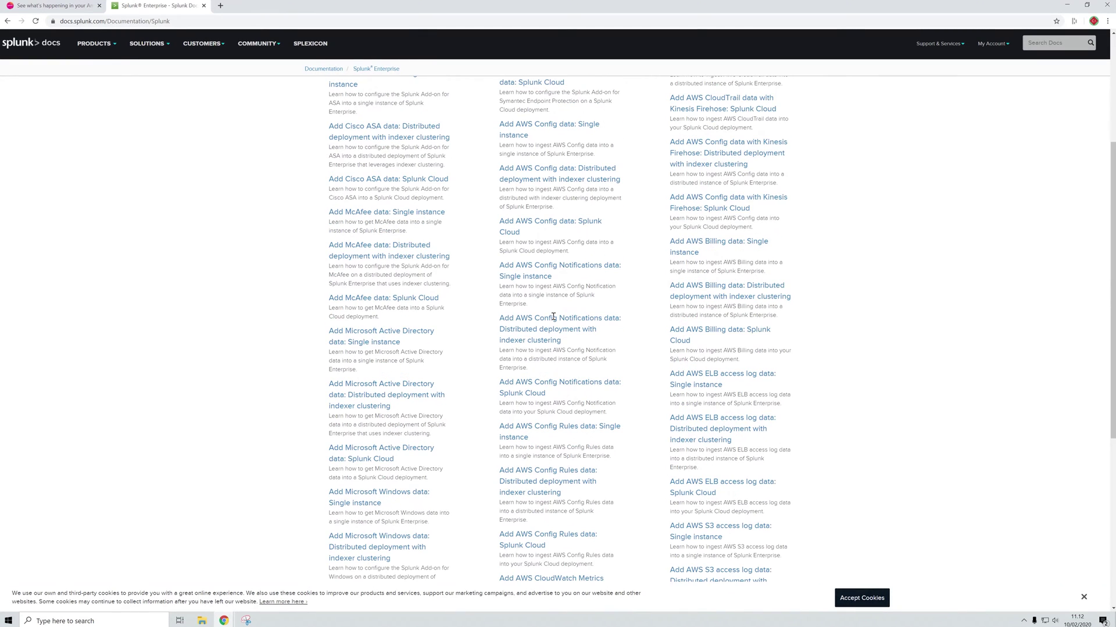
Return to the AWS Cloud Monitoring tab and open Splunk Answers from the footer.
click(67, 10)
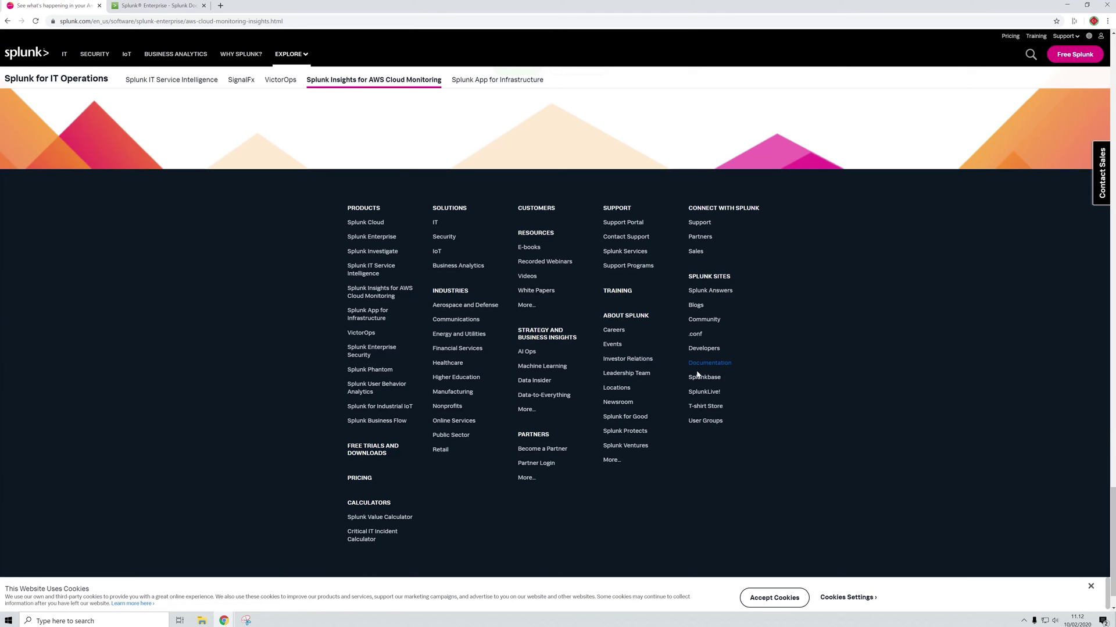
scroll(752, 309, down, 2)
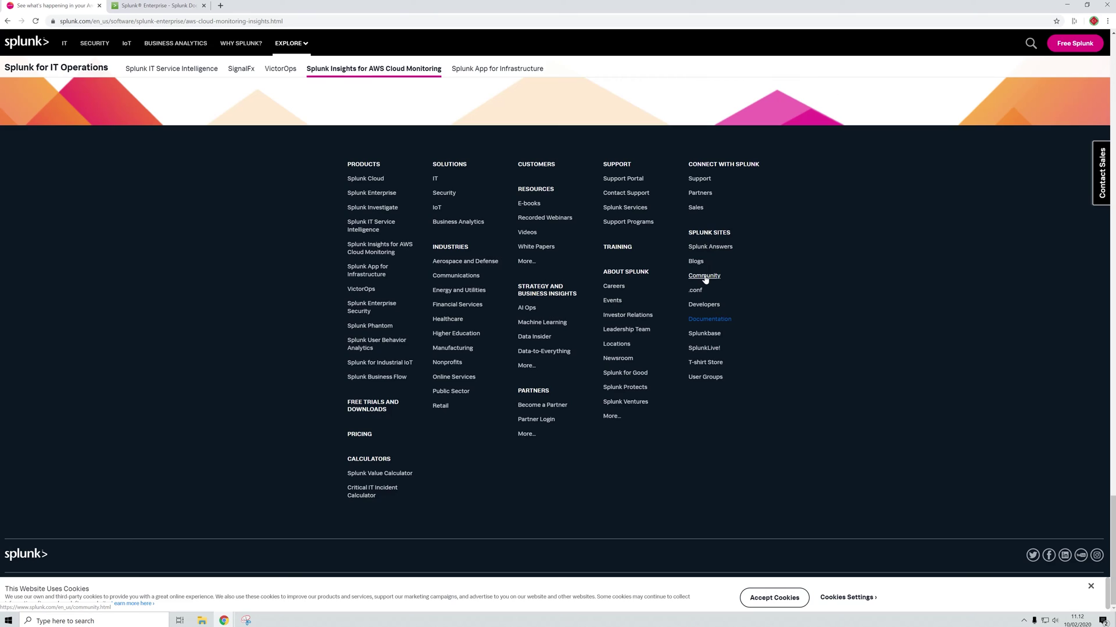
click(711, 247)
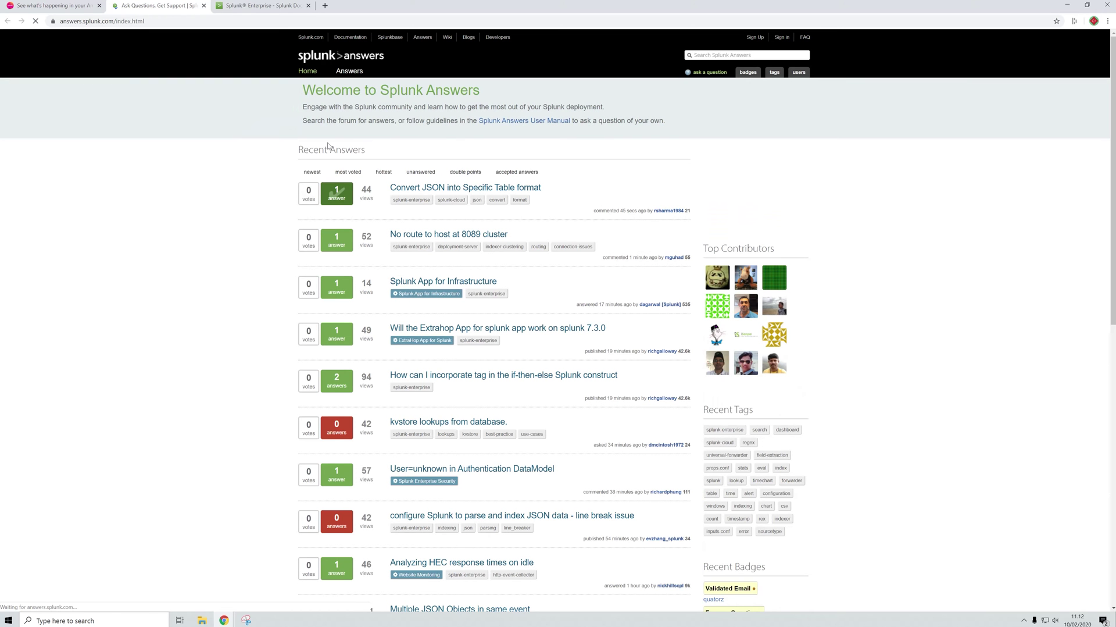
scroll(324, 180, down, 2)
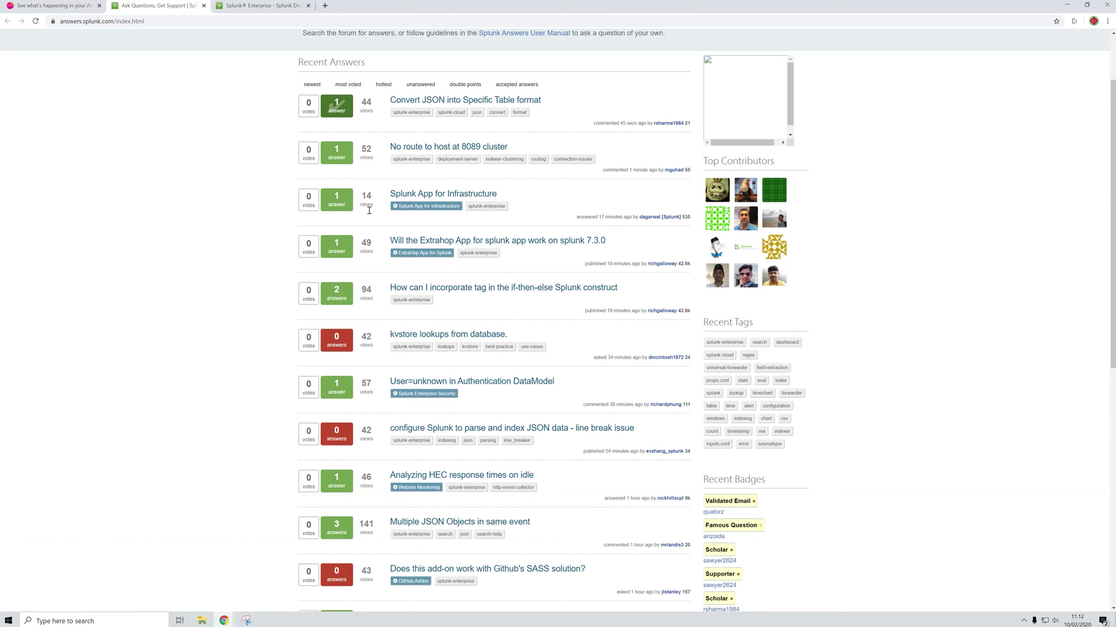
scroll(244, 238, up, 2)
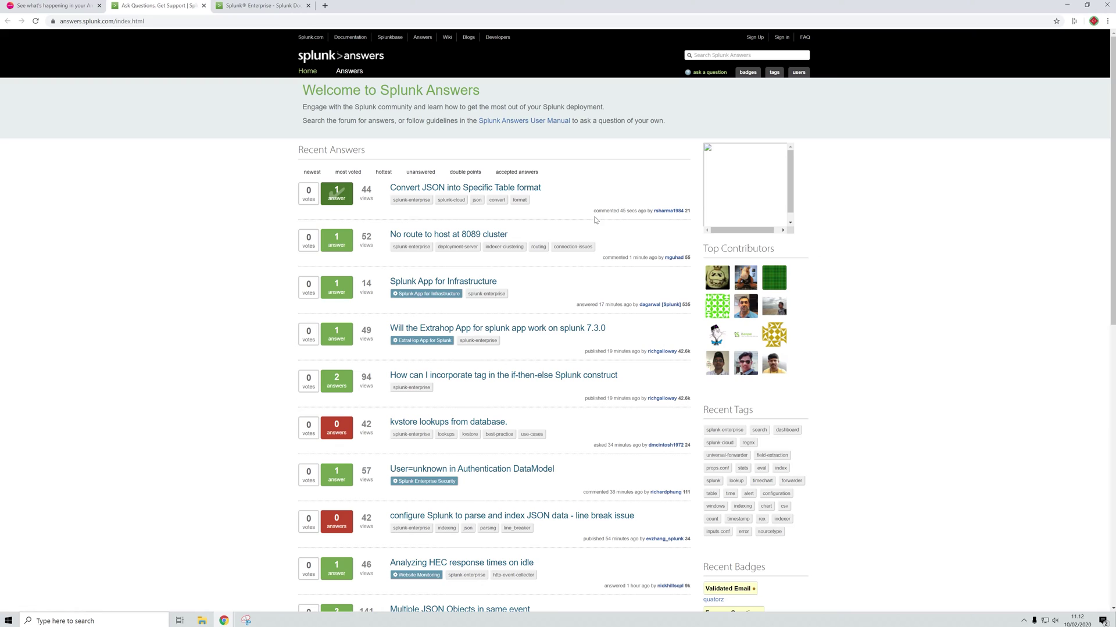
Highlight a comment time, then scroll down through the Recent Answers list.
drag(595, 210, 632, 212)
click(626, 213)
scroll(596, 303, down, 7)
scroll(482, 283, down, 3)
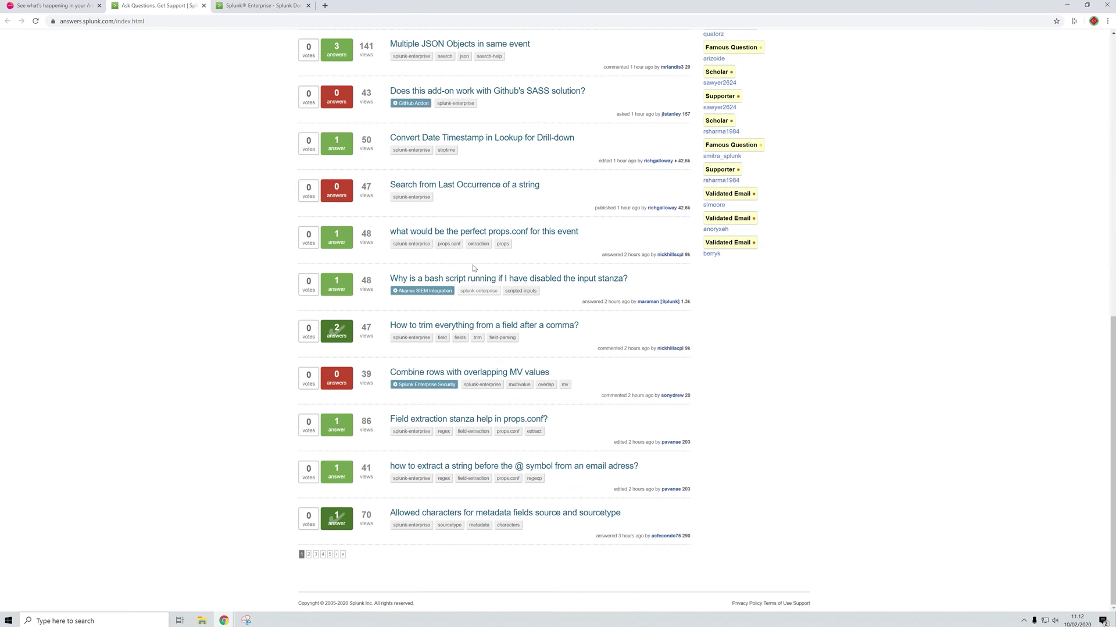
scroll(475, 266, up, 10)
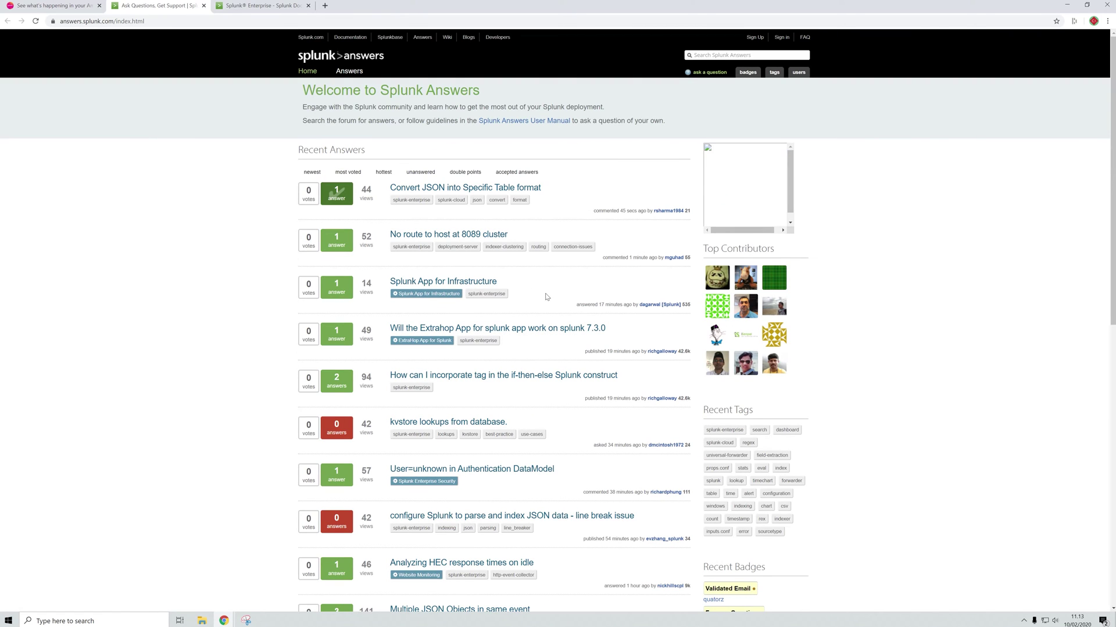
scroll(548, 303, down, 3)
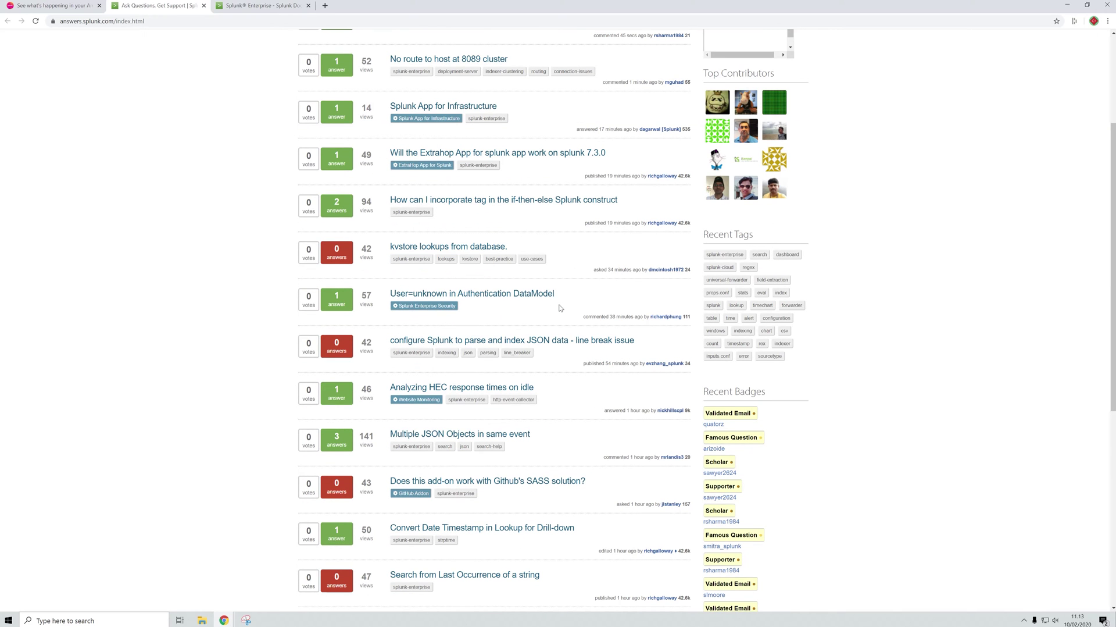
scroll(560, 307, down, 3)
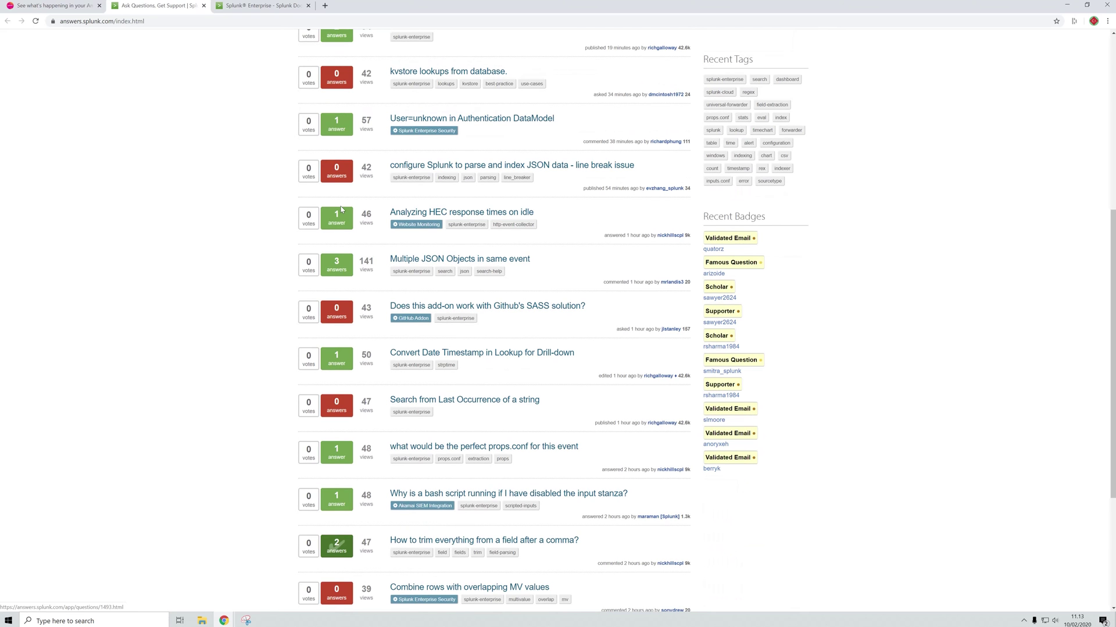
scroll(314, 209, down, 1)
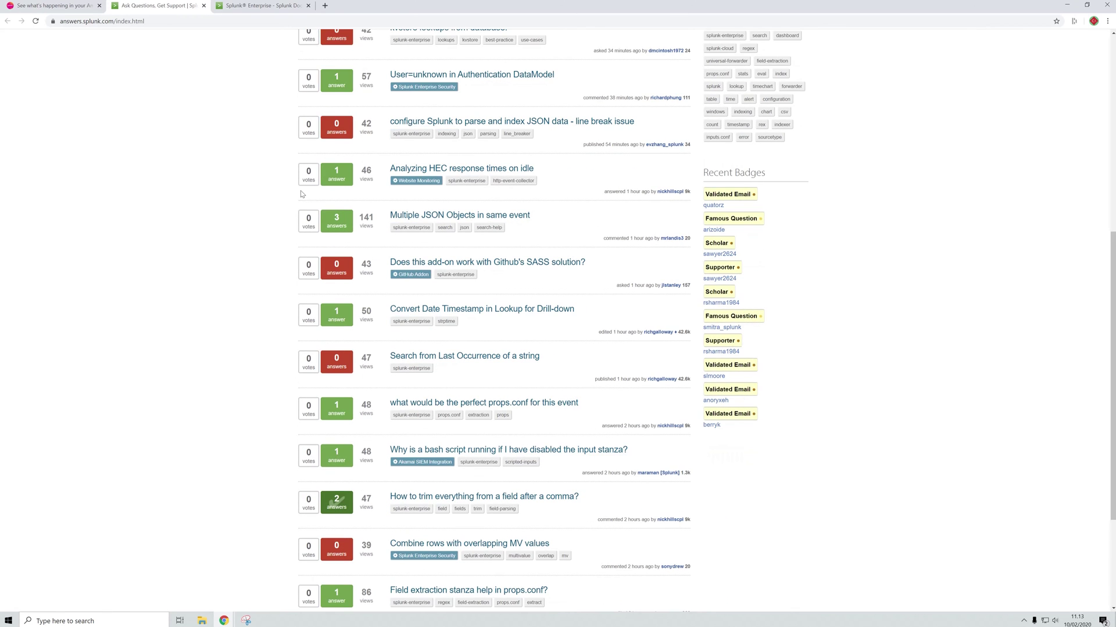
scroll(264, 250, down, 3)
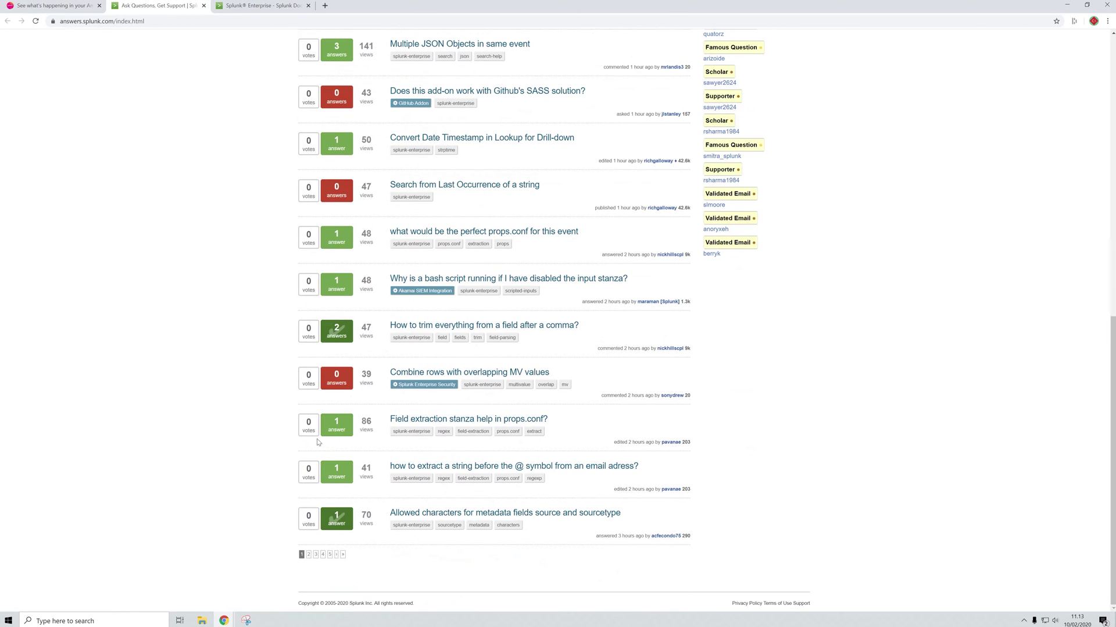
scroll(279, 349, up, 5)
scroll(281, 330, up, 4)
scroll(270, 230, down, 9)
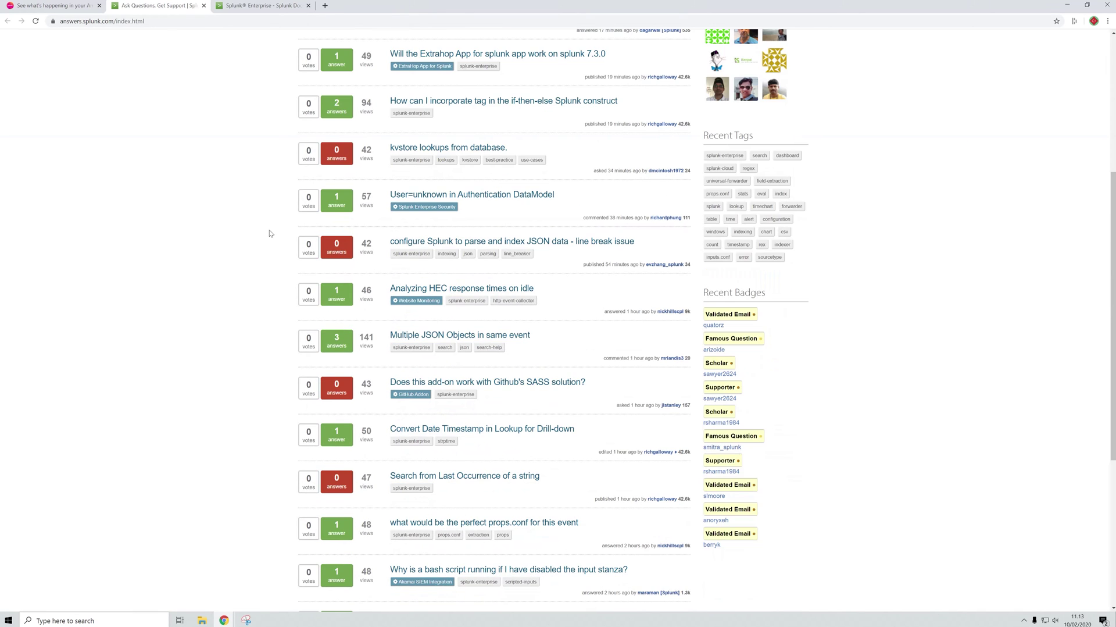
Go to page 5 of Recent Answers, scroll to the pagination bar and back to the top.
click(442, 281)
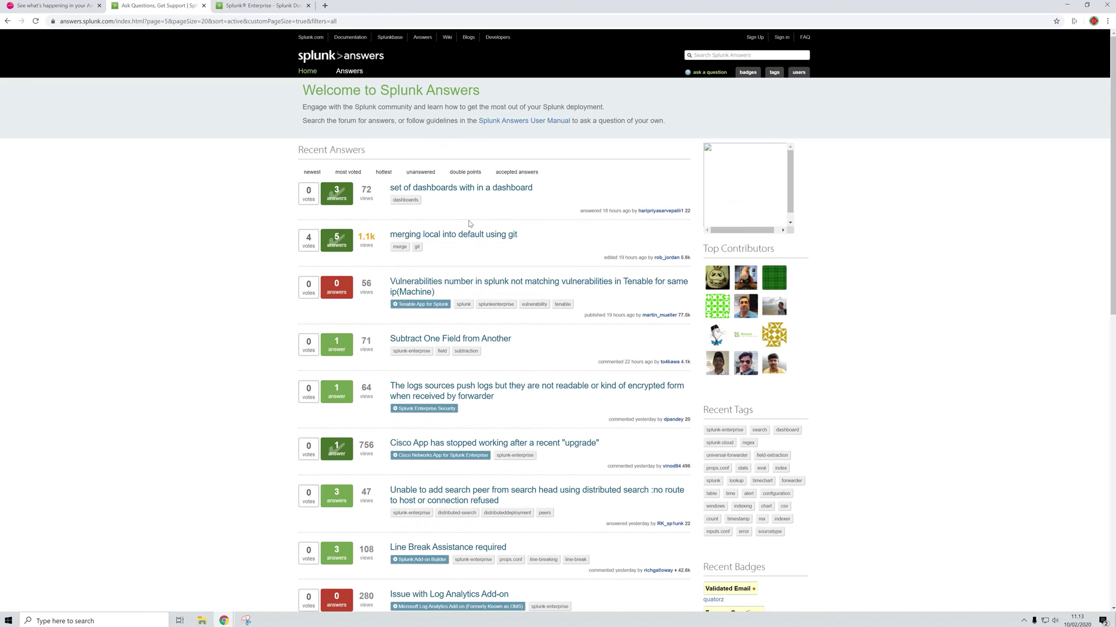
scroll(482, 258, down, 15)
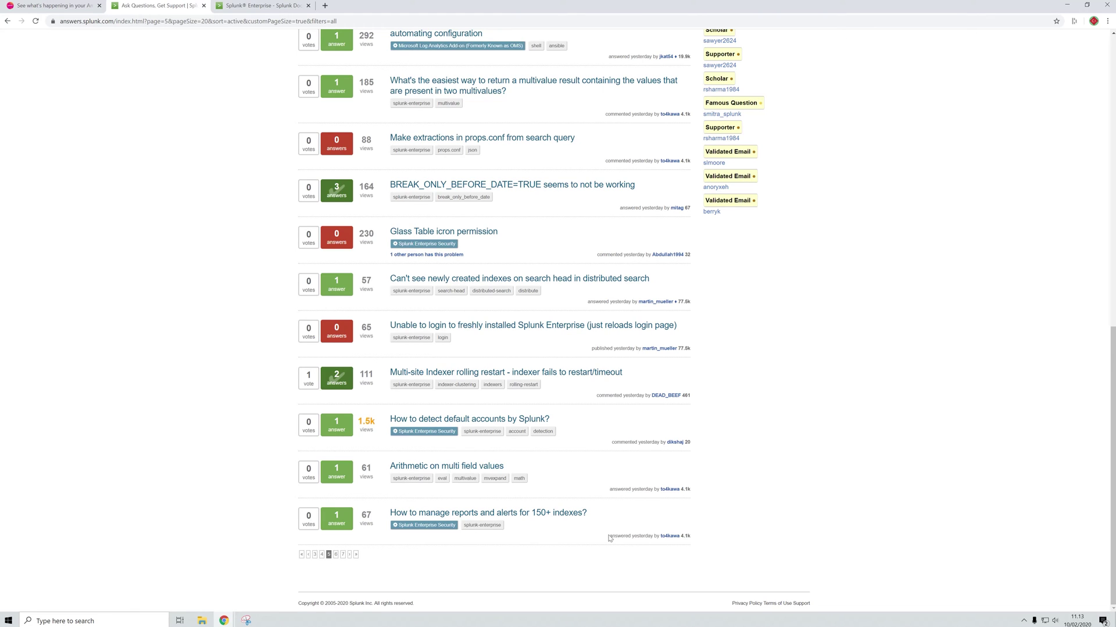
drag(608, 535, 651, 535)
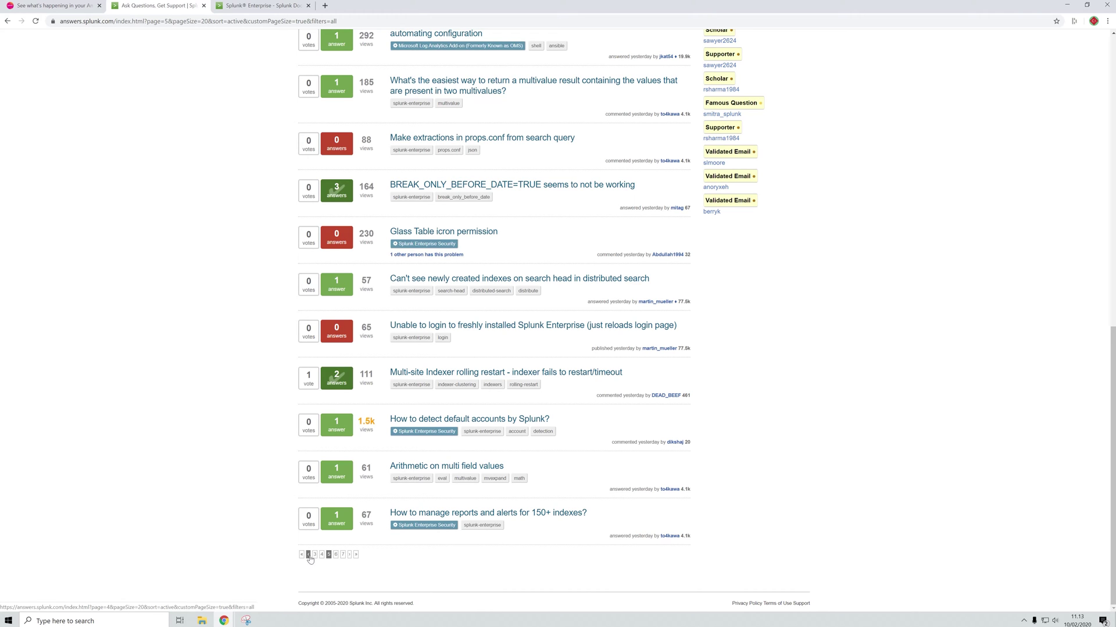
scroll(514, 275, up, 4)
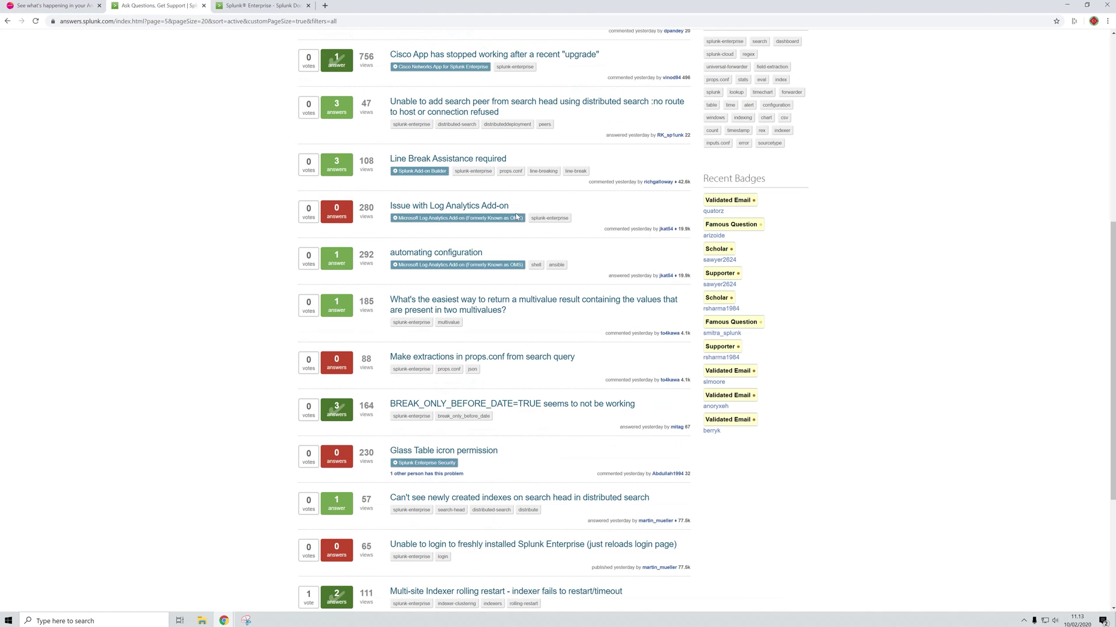
scroll(514, 272, up, 7)
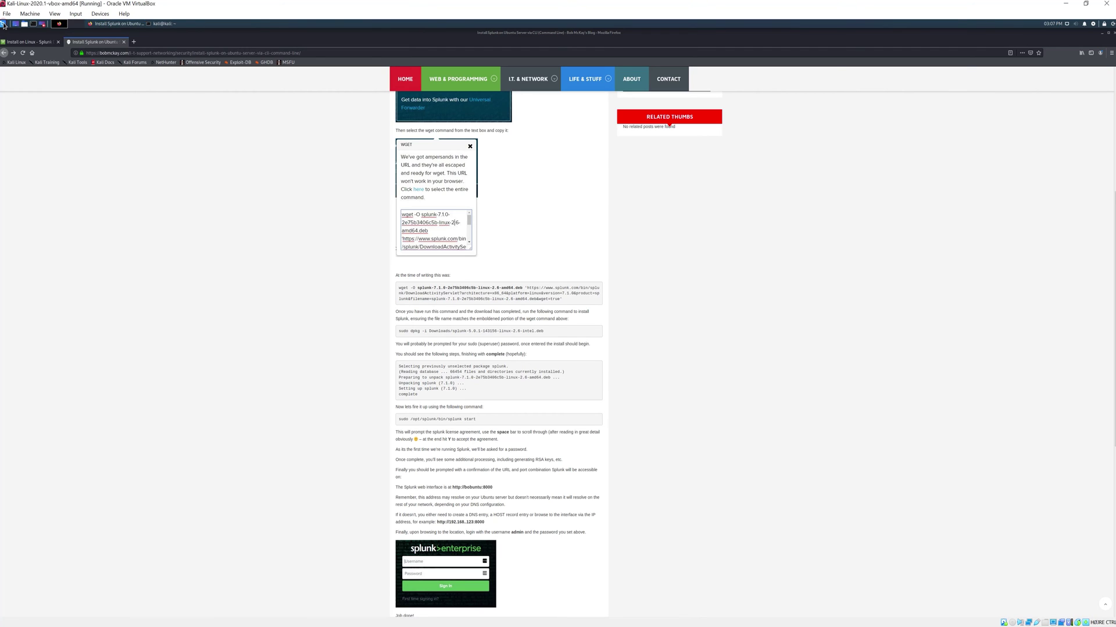
Open splunk.com in Firefox and request the free Splunk download.
click(3, 24)
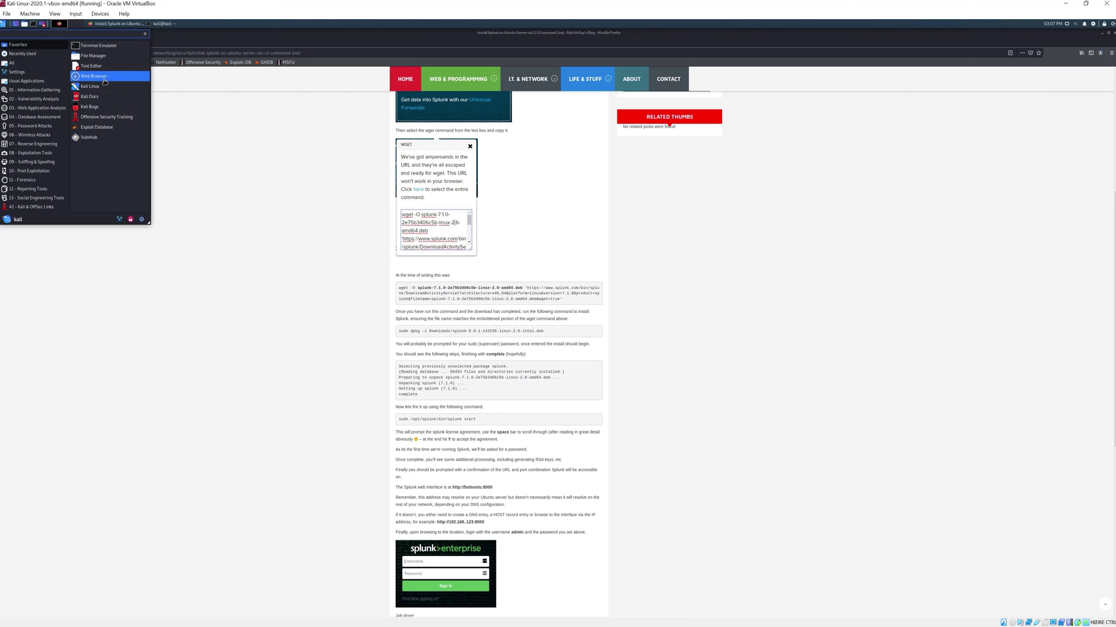
click(210, 114)
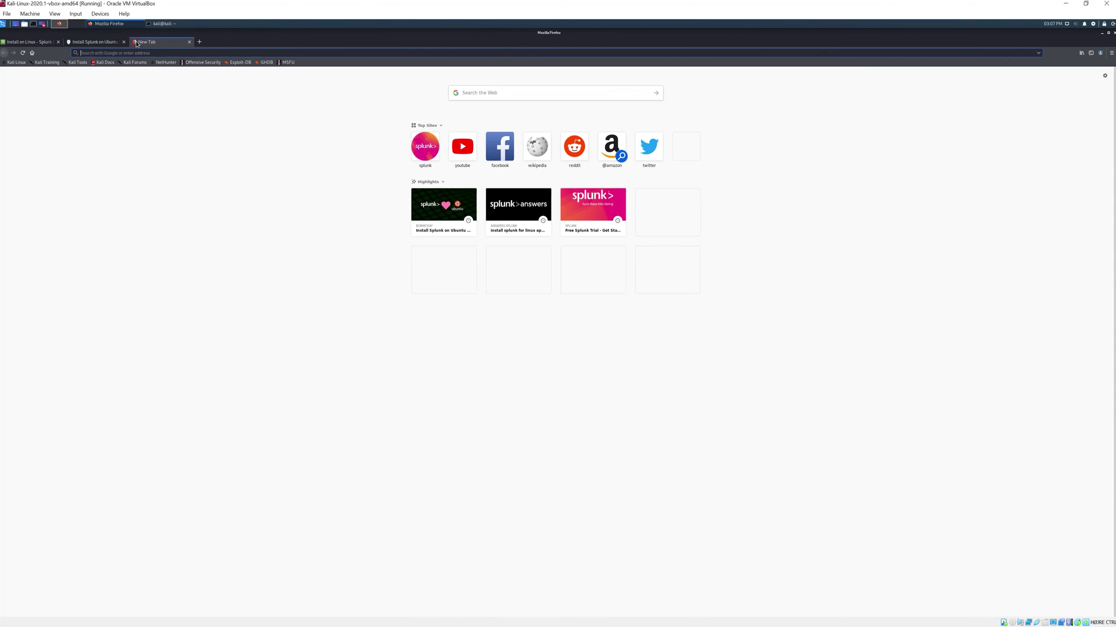
text(splunk.com)
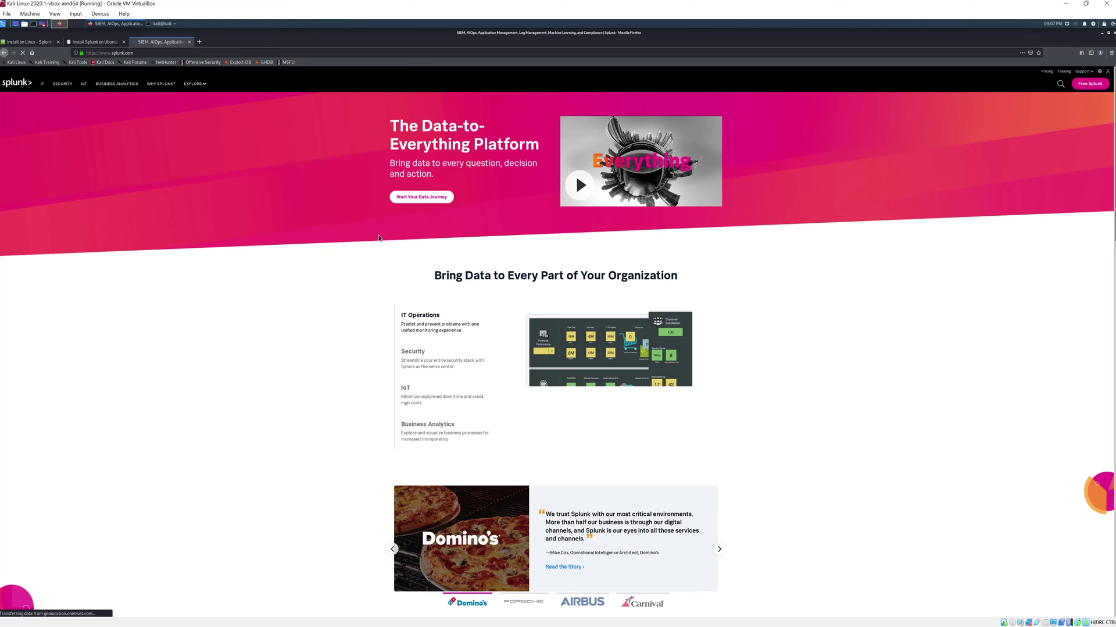
click(1095, 86)
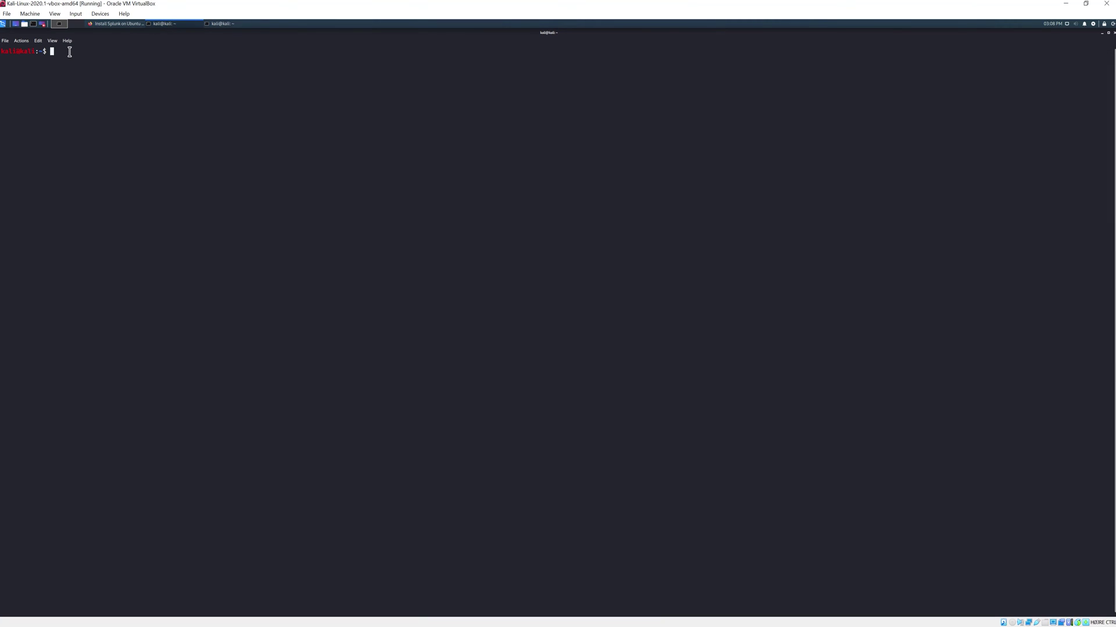
Paste the wget command into the terminal and run it to download the Splunk 7.1.0 .deb.
right_click(59, 51)
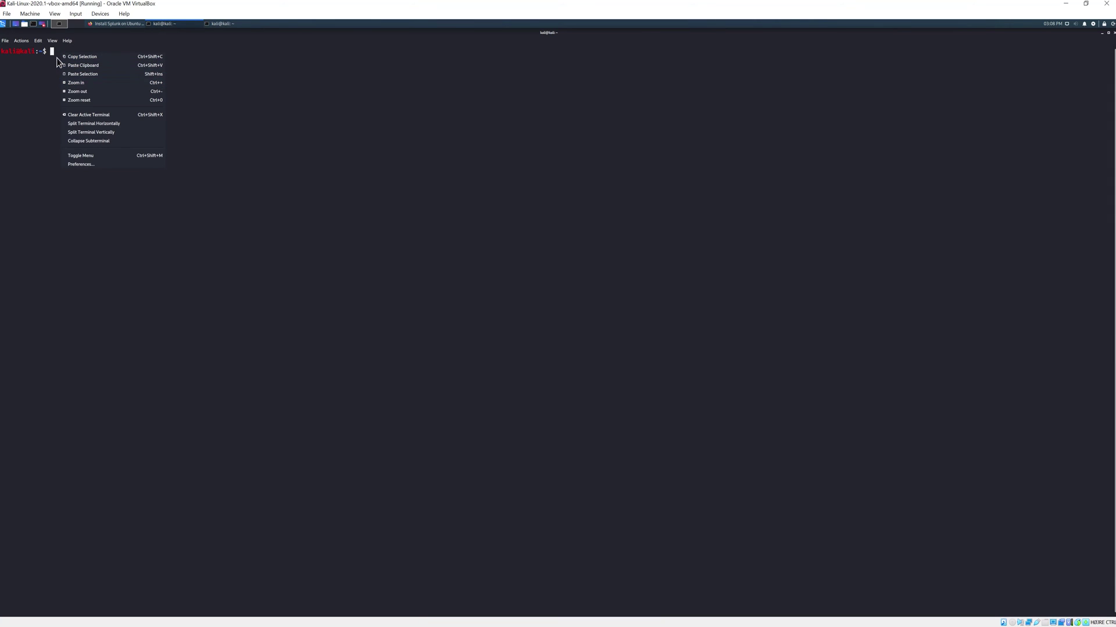
click(75, 66)
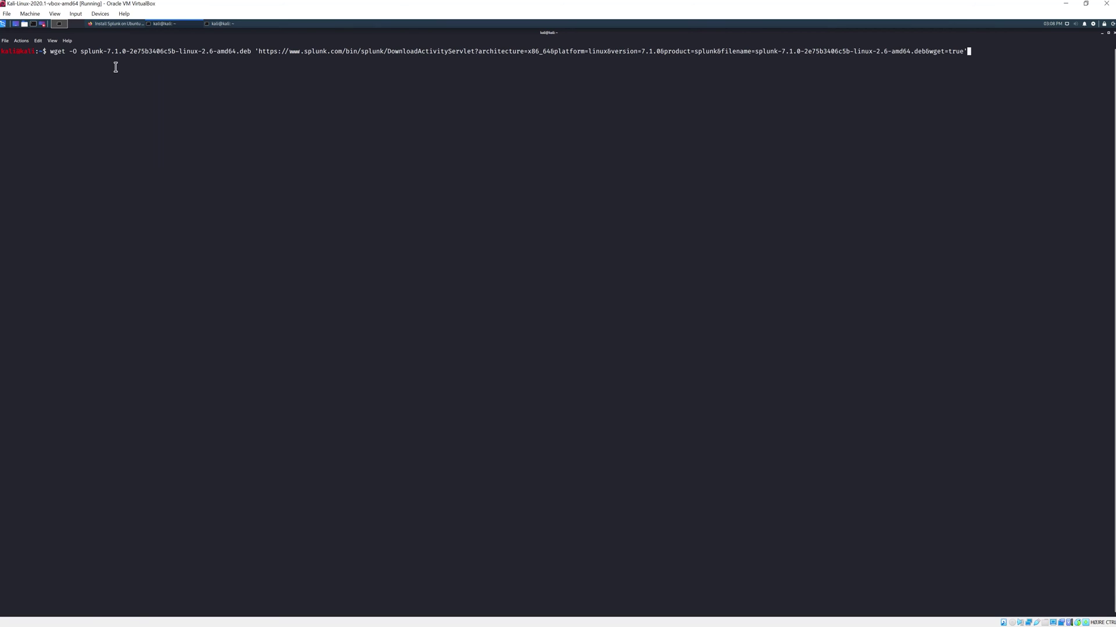
key(Return)
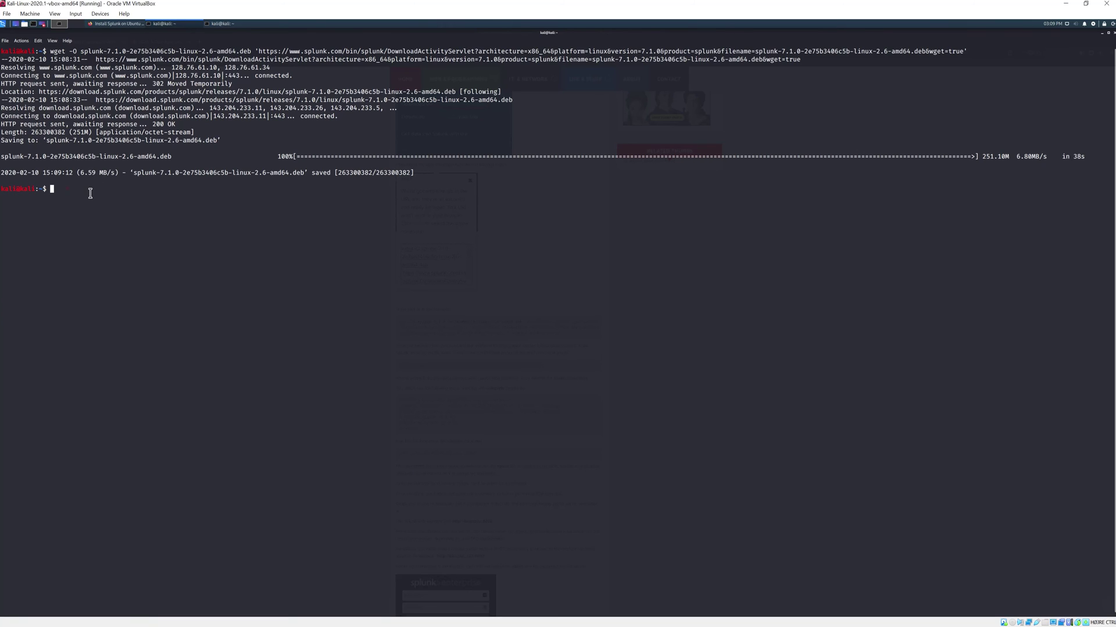
List the home folder with ls, then run the pasted sudo dpkg install command with the admin password.
text(ls)
key(Return)
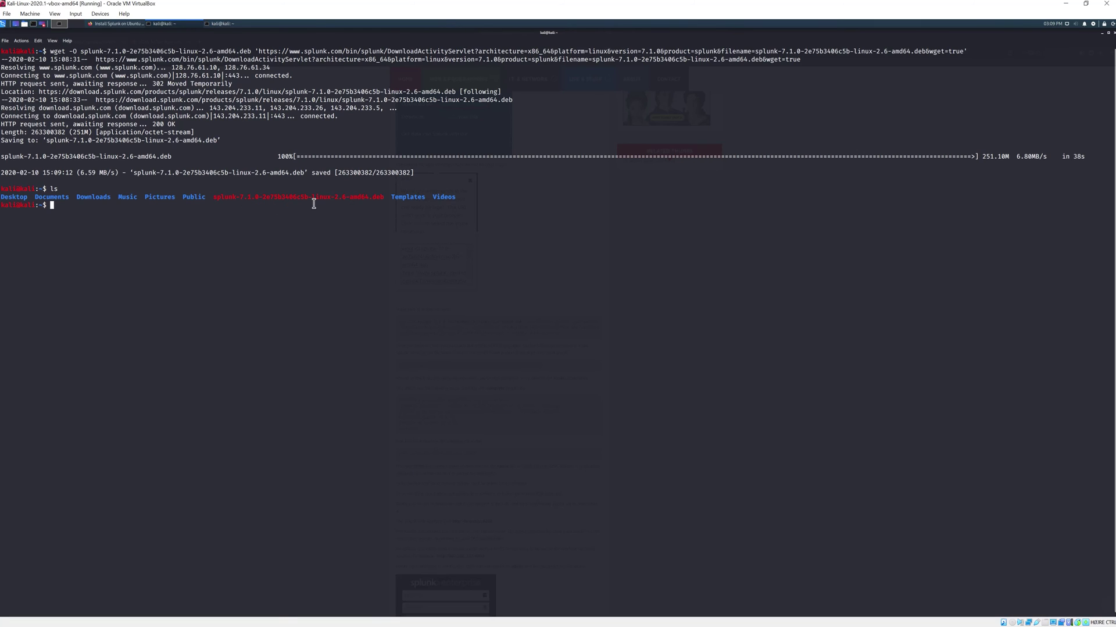
right_click(85, 206)
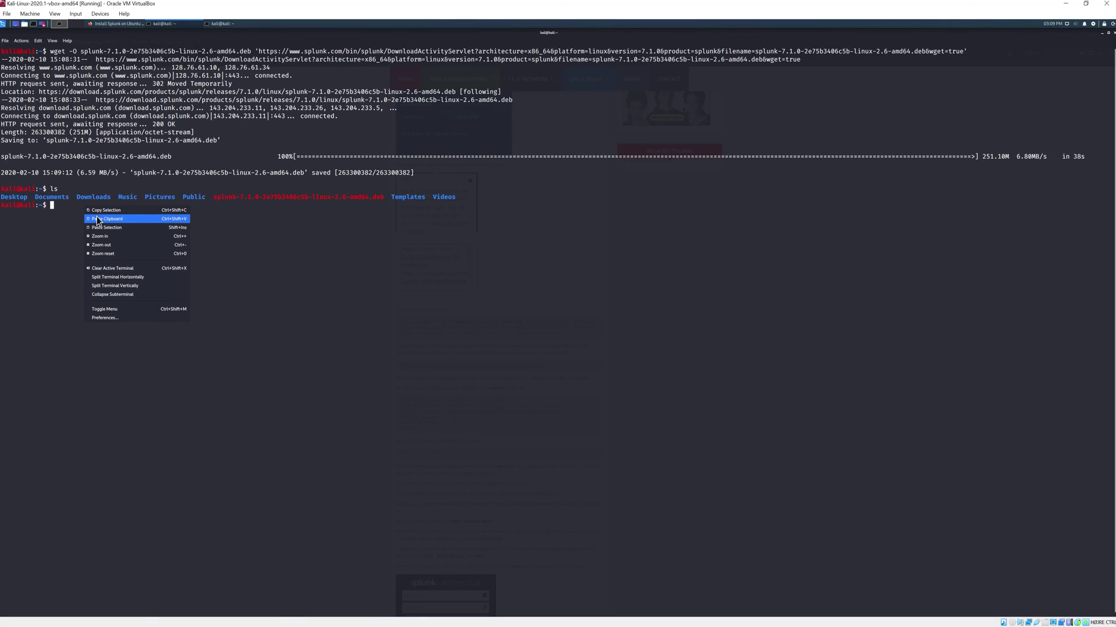
click(97, 219)
key(Return)
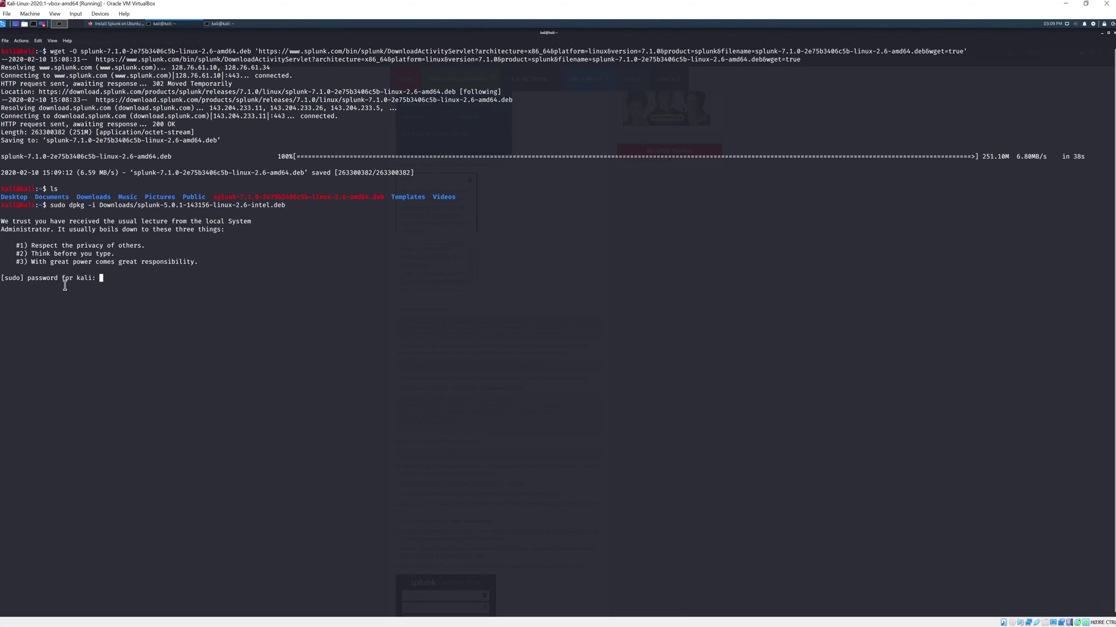
key(Return)
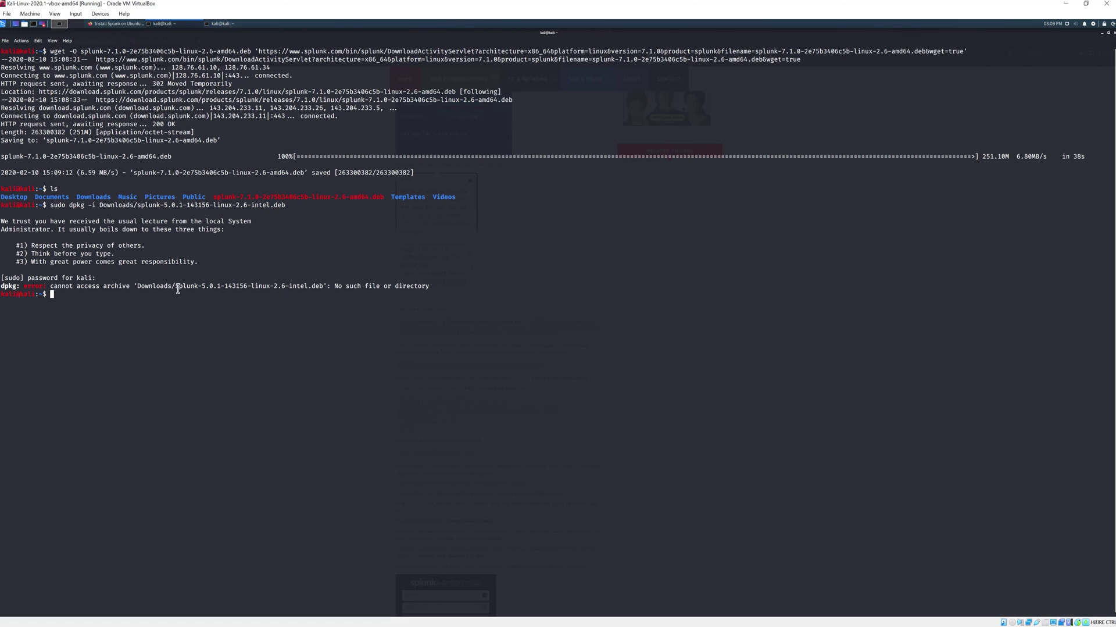
Drop Downloads/ from the recalled install command and select the Splunk 7.1.0 file name.
key(Up)
key(Left)
key(Left)
key(Left)
key(Left)
key(Left)
key(Left)
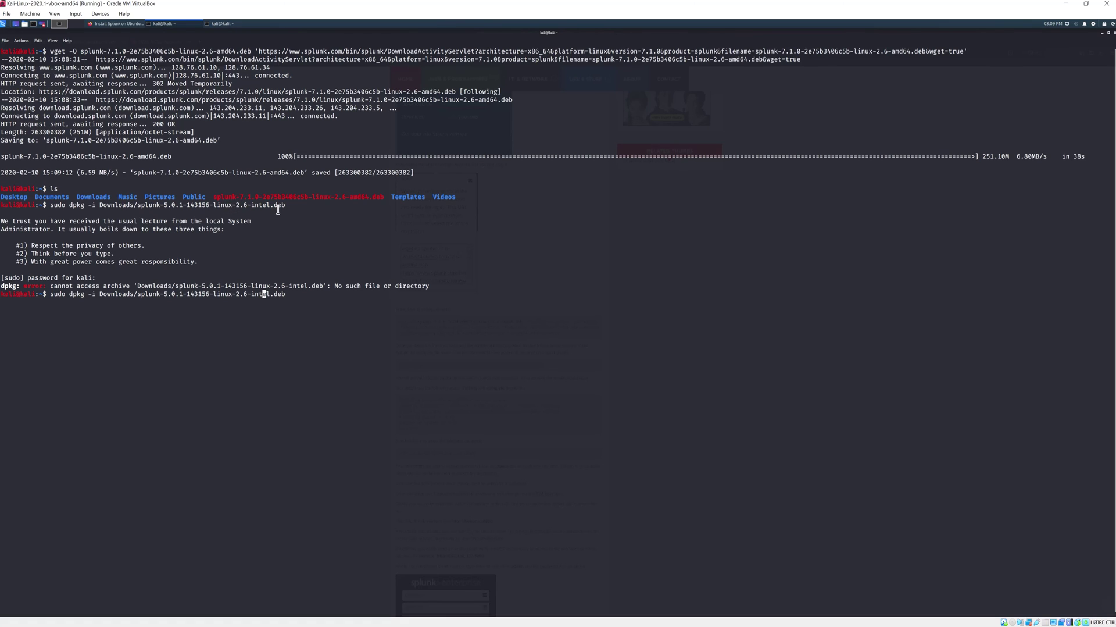
key(Left)
key(Left)
key(Left)
key(Left)
key(Left)
key(Left)
key(Left)
key(Left)
key(Left)
key(Left)
key(Left)
key(Left)
key(Left)
key(Left)
key(Left)
key(Left)
key(Left)
key(Left)
key(Left)
key(Left)
key(Left)
key(Left)
key(Left)
key(Left)
key(Left)
key(Left)
key(Left)
key(Left)
key(Left)
key(Left)
key(Left)
key(Left)
key(BackSpace)
key(BackSpace)
key(BackSpace)
key(BackSpace)
key(BackSpace)
key(BackSpace)
key(BackSpace)
key(BackSpace)
key(BackSpace)
key(BackSpace)
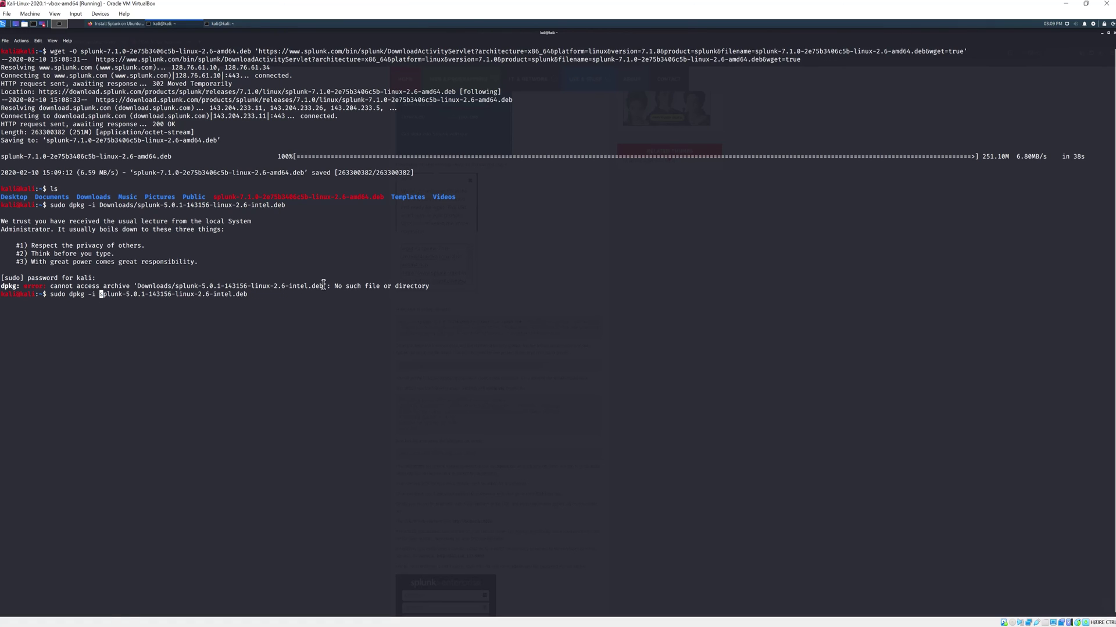
drag(386, 198, 216, 197)
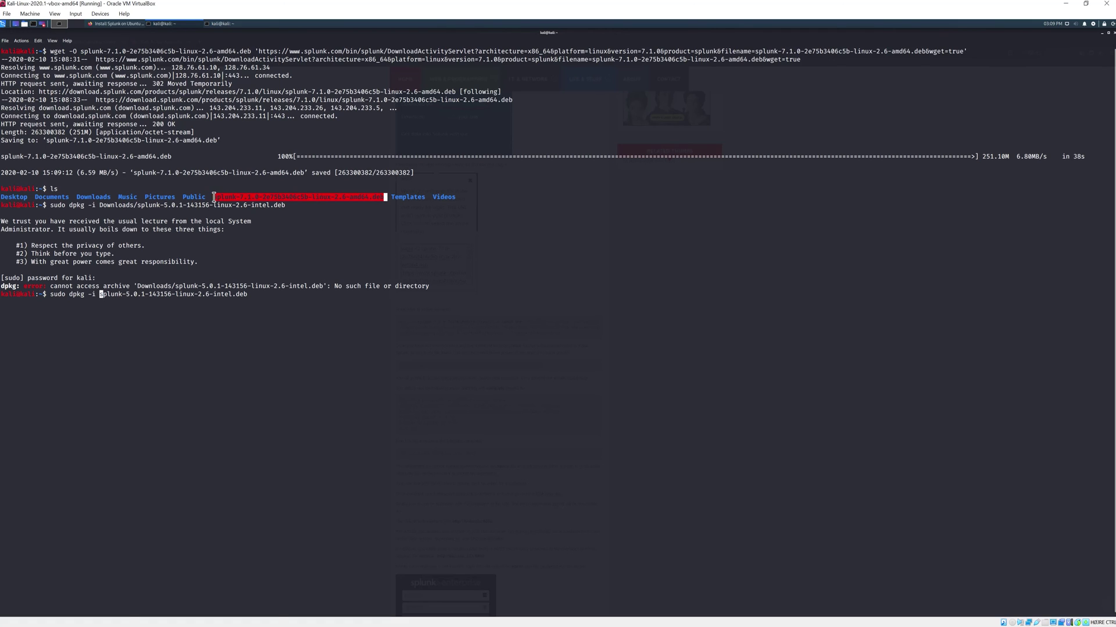
key(ctrl+c)
click(262, 297)
Rerun the install command with the old package path replaced by the pasted file name.
key(Up)
key(BackSpace)
key(BackSpace)
key(BackSpace)
key(BackSpace)
key(BackSpace)
key(BackSpace)
key(BackSpace)
key(BackSpace)
key(BackSpace)
key(BackSpace)
key(BackSpace)
key(BackSpace)
key(BackSpace)
key(BackSpace)
key(BackSpace)
key(BackSpace)
key(BackSpace)
key(BackSpace)
key(BackSpace)
key(BackSpace)
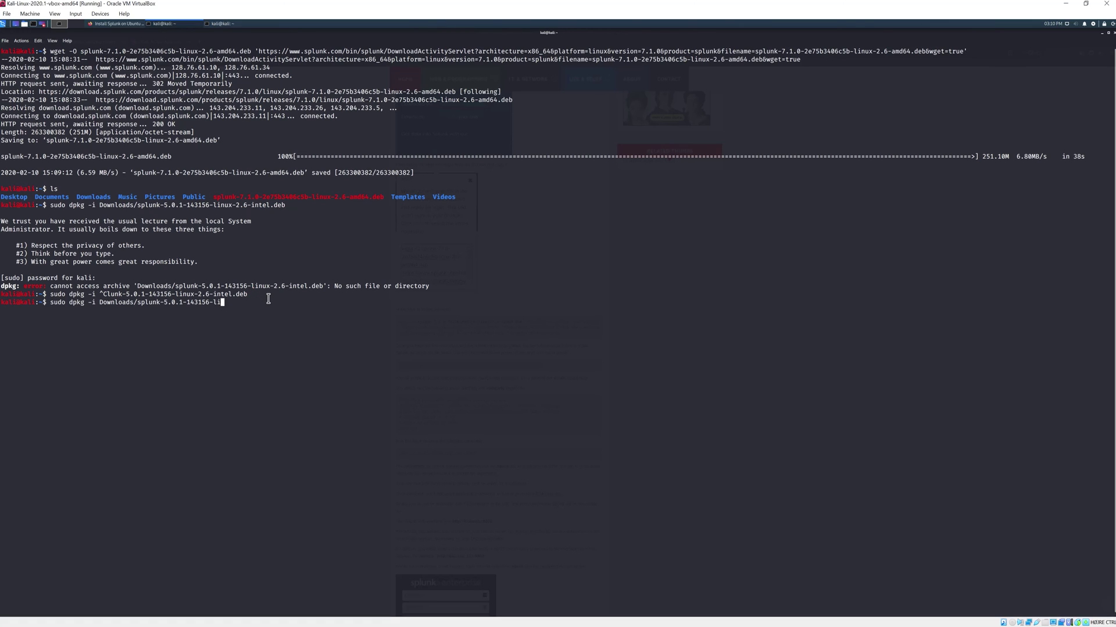
key(BackSpace)
key(BackSpace)
key(BackSpace)
key(BackSpace)
key(BackSpace)
key(BackSpace)
key(BackSpace)
key(BackSpace)
key(BackSpace)
key(BackSpace)
key(BackSpace)
key(BackSpace)
key(BackSpace)
key(BackSpace)
key(BackSpace)
key(BackSpace)
key(BackSpace)
key(BackSpace)
key(BackSpace)
key(BackSpace)
right_click(269, 298)
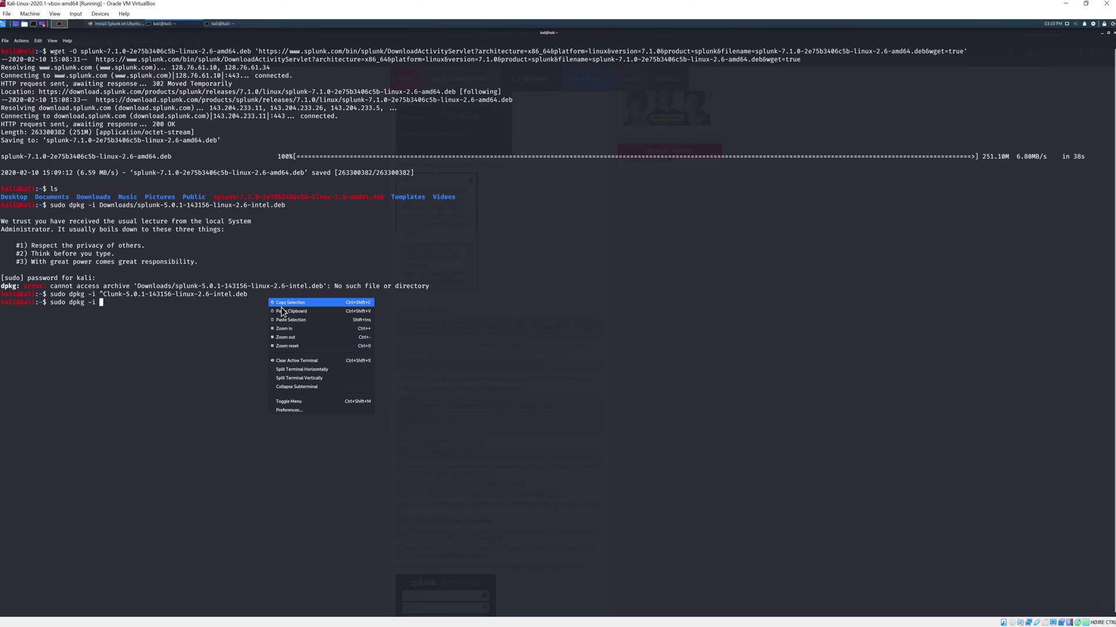
click(283, 308)
key(Return)
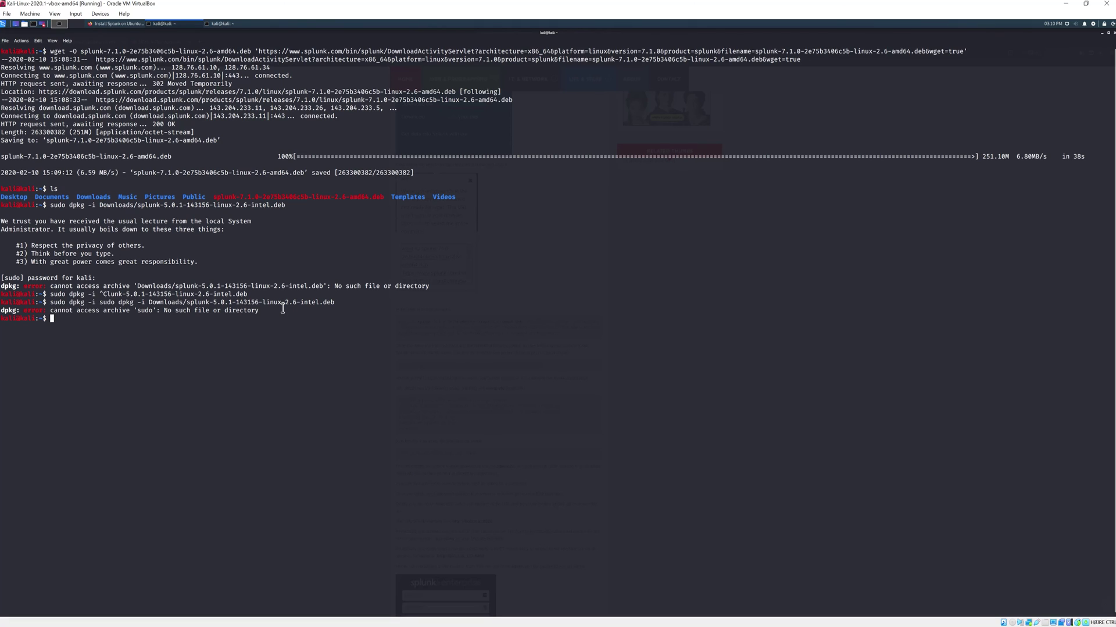
Select the .deb file name from the listing again and clear the command line.
key(Up)
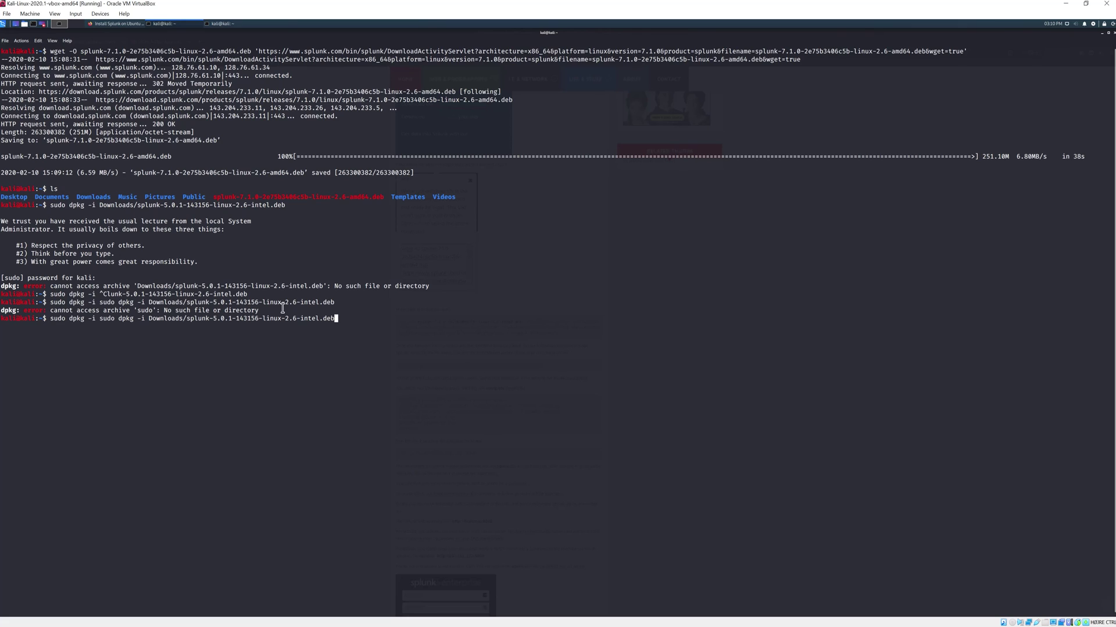
key(BackSpace)
key(BackSpace)
key(BackSpace)
key(BackSpace)
key(BackSpace)
key(BackSpace)
key(BackSpace)
key(BackSpace)
key(BackSpace)
key(BackSpace)
key(BackSpace)
key(BackSpace)
key(BackSpace)
key(BackSpace)
key(BackSpace)
key(BackSpace)
key(BackSpace)
key(BackSpace)
key(BackSpace)
key(BackSpace)
key(BackSpace)
key(BackSpace)
key(BackSpace)
key(BackSpace)
key(BackSpace)
key(BackSpace)
key(BackSpace)
key(BackSpace)
key(BackSpace)
key(BackSpace)
key(BackSpace)
key(BackSpace)
key(BackSpace)
key(BackSpace)
key(BackSpace)
key(BackSpace)
key(BackSpace)
key(BackSpace)
key(BackSpace)
key(BackSpace)
key(BackSpace)
key(BackSpace)
key(BackSpace)
key(BackSpace)
key(BackSpace)
key(BackSpace)
key(BackSpace)
key(BackSpace)
key(BackSpace)
key(BackSpace)
key(BackSpace)
key(BackSpace)
key(BackSpace)
key(BackSpace)
key(BackSpace)
key(BackSpace)
key(BackSpace)
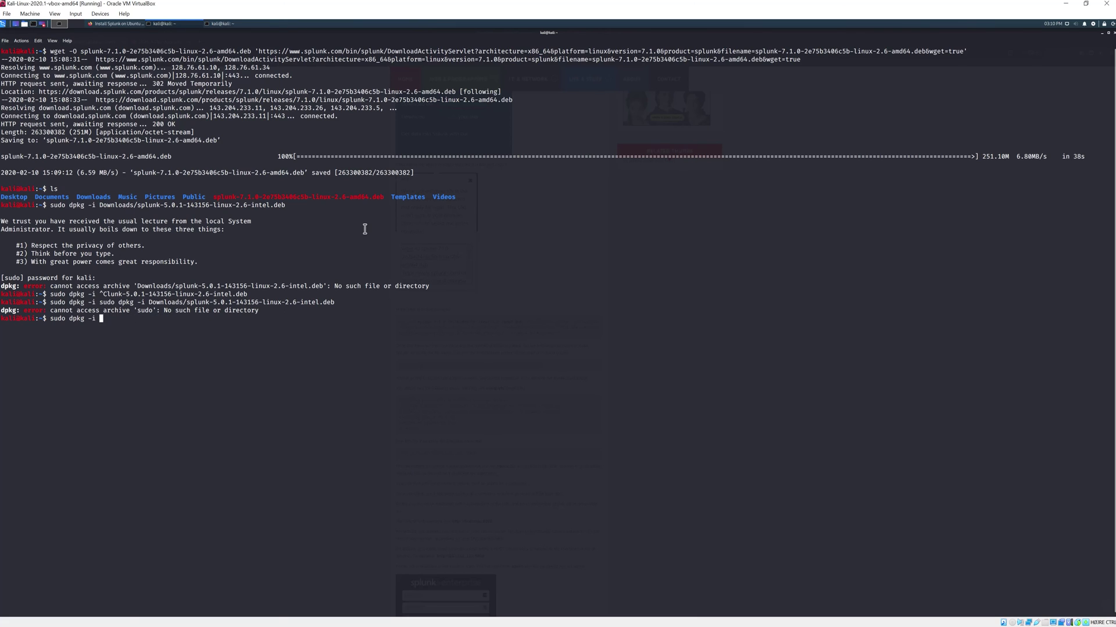
drag(383, 197, 225, 199)
key(ctrl+c)
key(ctrl+c)
right_click(225, 198)
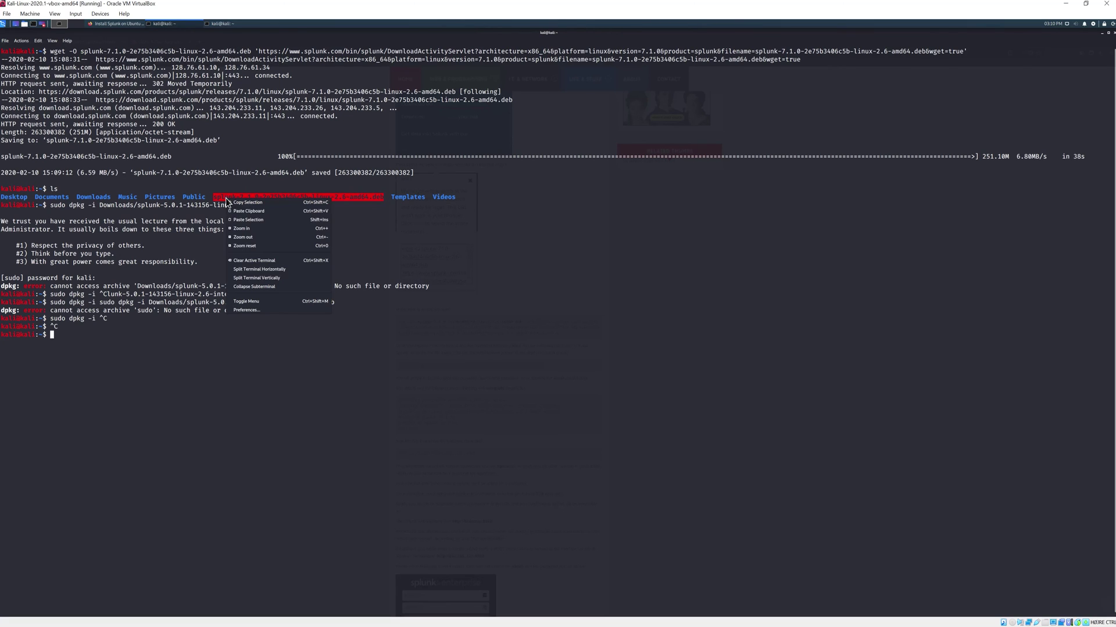
click(261, 203)
click(105, 323)
Rebuild the command as sudo dpkg -i followed by the pasted splunk-7.1.0 .deb file name.
key(Up)
key(Up)
key(Left)
key(BackSpace)
key(BackSpace)
key(BackSpace)
key(BackSpace)
key(BackSpace)
key(BackSpace)
key(BackSpace)
key(BackSpace)
key(BackSpace)
key(BackSpace)
key(BackSpace)
key(BackSpace)
key(BackSpace)
key(BackSpace)
key(BackSpace)
key(BackSpace)
key(BackSpace)
key(BackSpace)
key(BackSpace)
key(BackSpace)
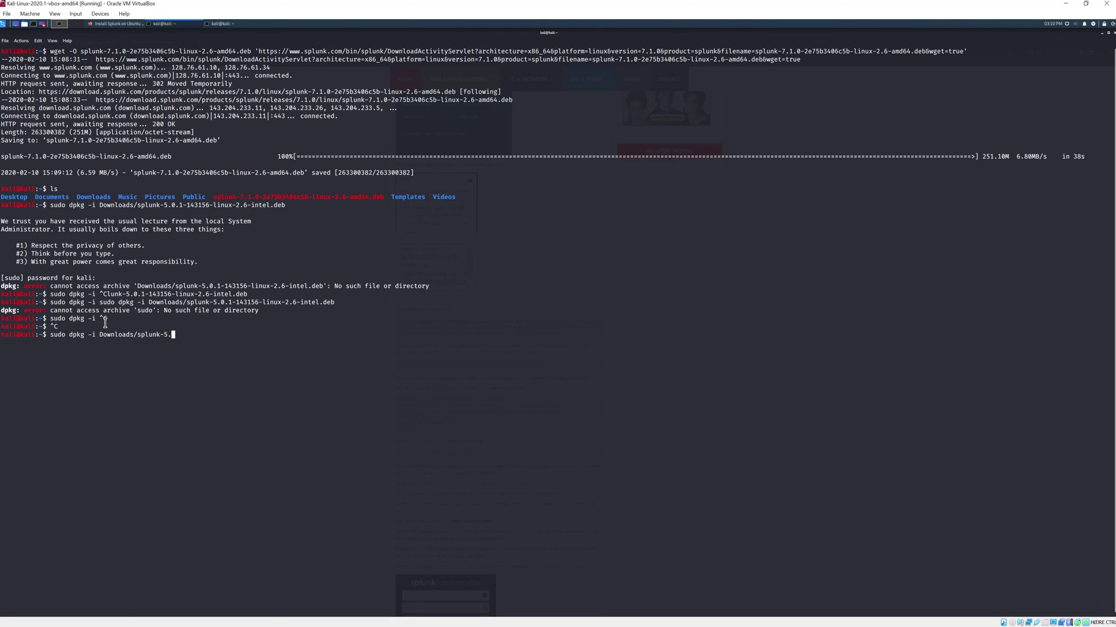
key(BackSpace)
key(BackSpace)
key(BackSpace)
key(BackSpace)
key(BackSpace)
key(BackSpace)
key(BackSpace)
key(BackSpace)
key(BackSpace)
key(BackSpace)
key(BackSpace)
text(i)
right_click(112, 333)
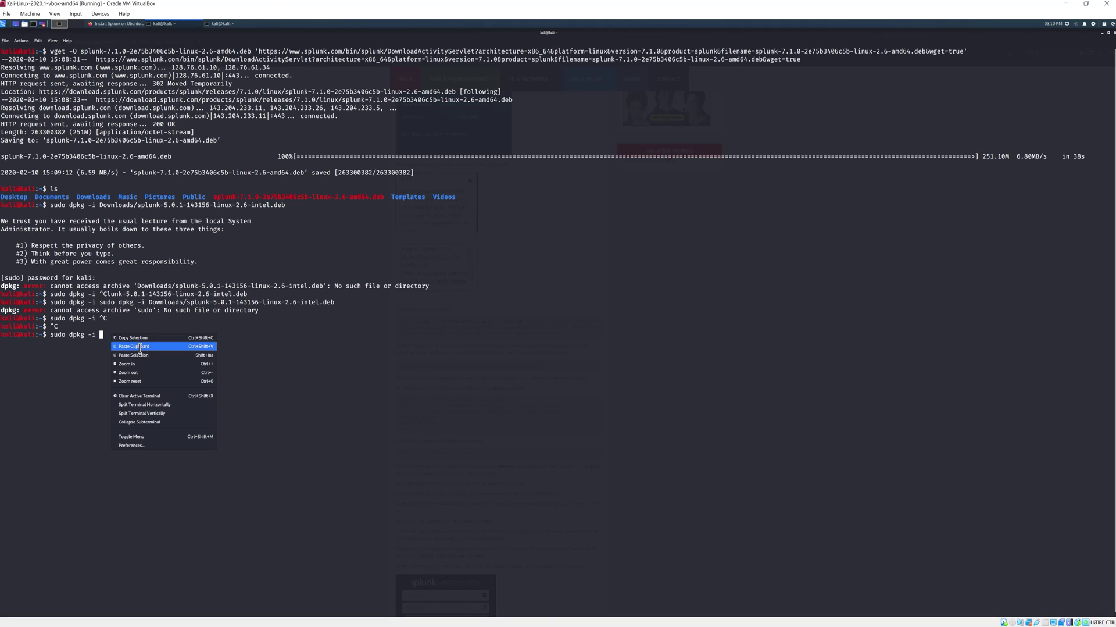
click(140, 346)
Run the sudo dpkg -i command and wait until splunk (7.1.0) setup reports complete.
key(Return)
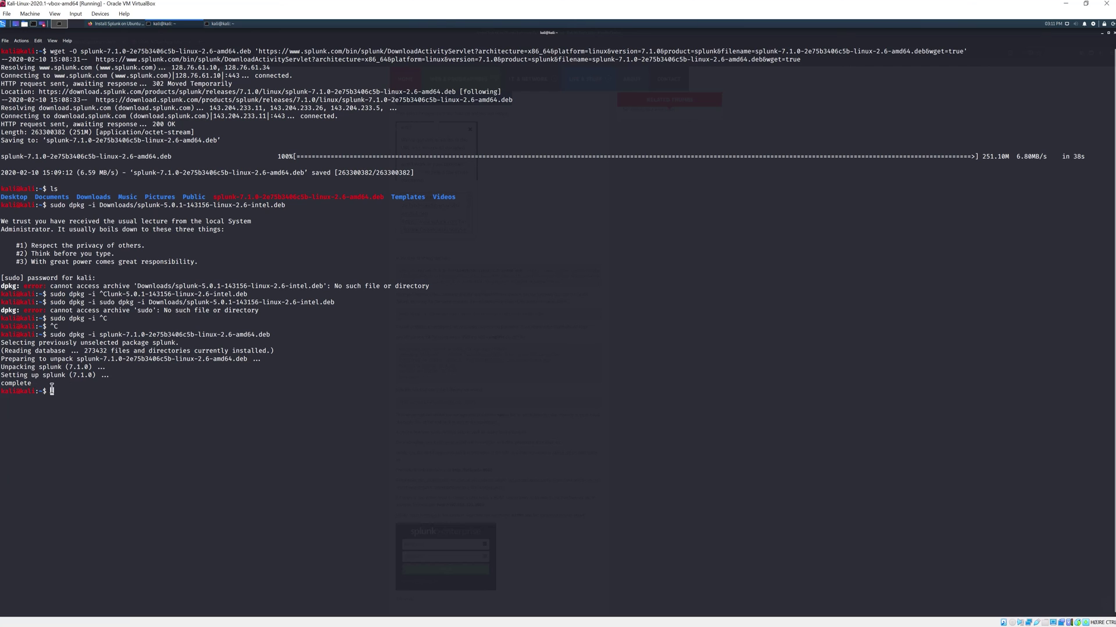
Run the pasted sudo /opt/splunk/bin/splunk start command.
right_click(52, 391)
click(67, 406)
key(Return)
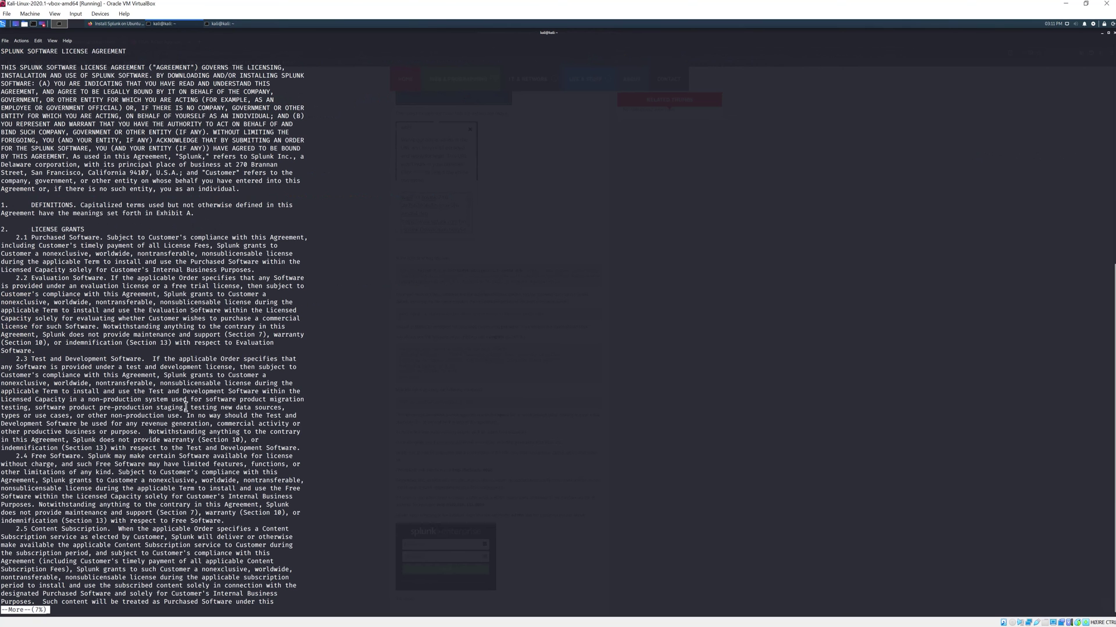
Page through the license, accept it with y, then enter and confirm an admin password.
key(space)
key(space)
key(space)
key(space)
key(space)
key(space)
key(space)
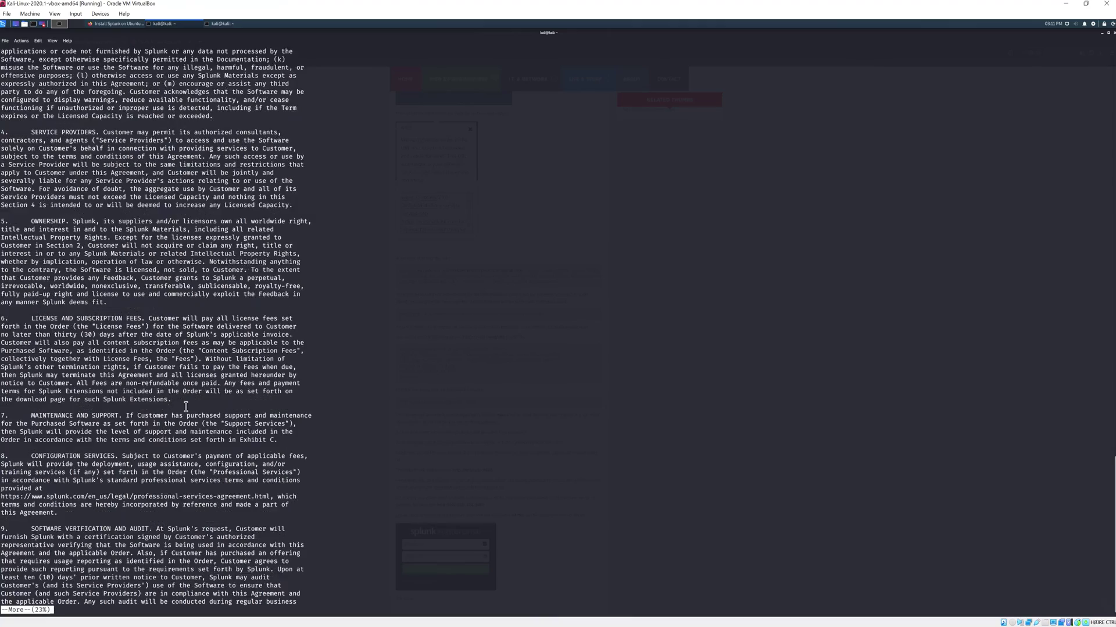
key(space)
key(space)
key(space)
key(space)
key(space)
key(space)
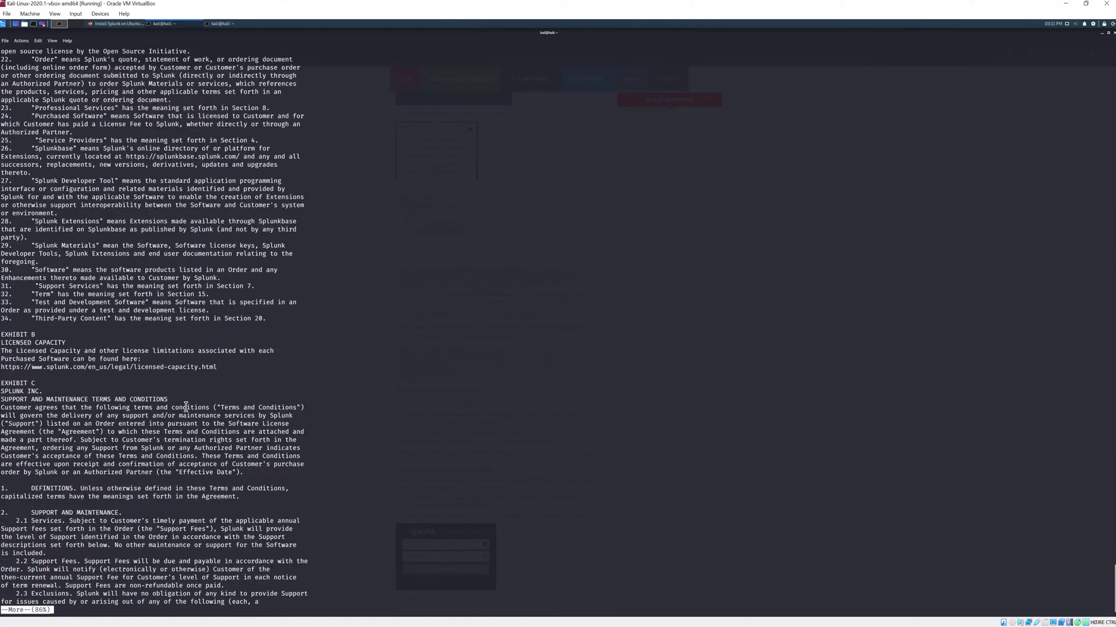
text(y)
key(Return)
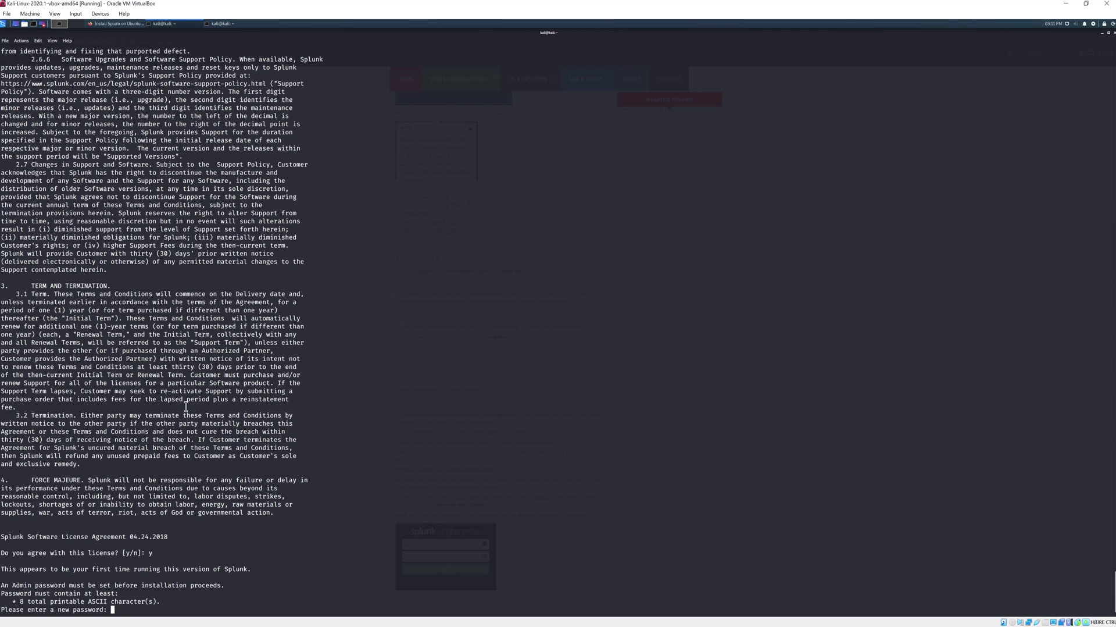
key(Return)
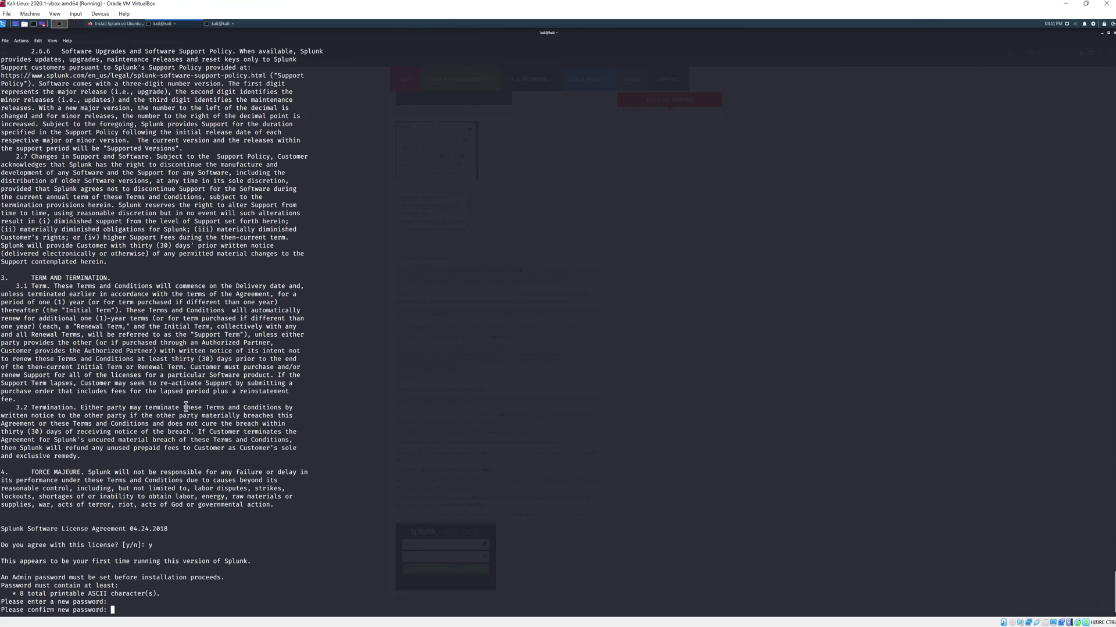
key(Return)
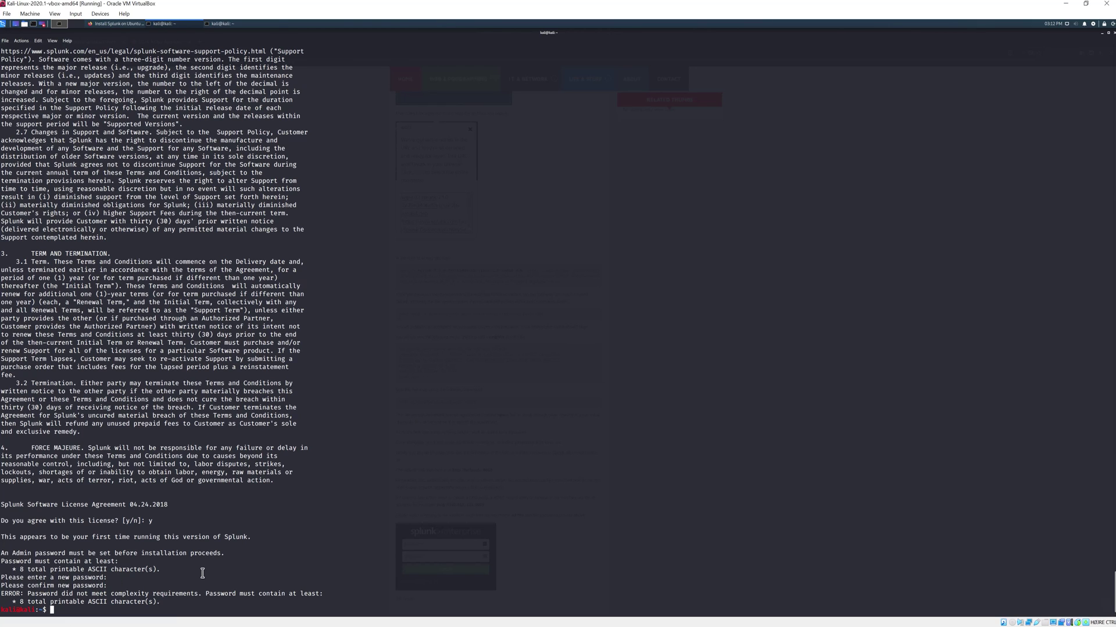
Clear the stray prompt text and rerun sudo /opt/splunk/bin/splunk start.
key(Up)
key(Return)
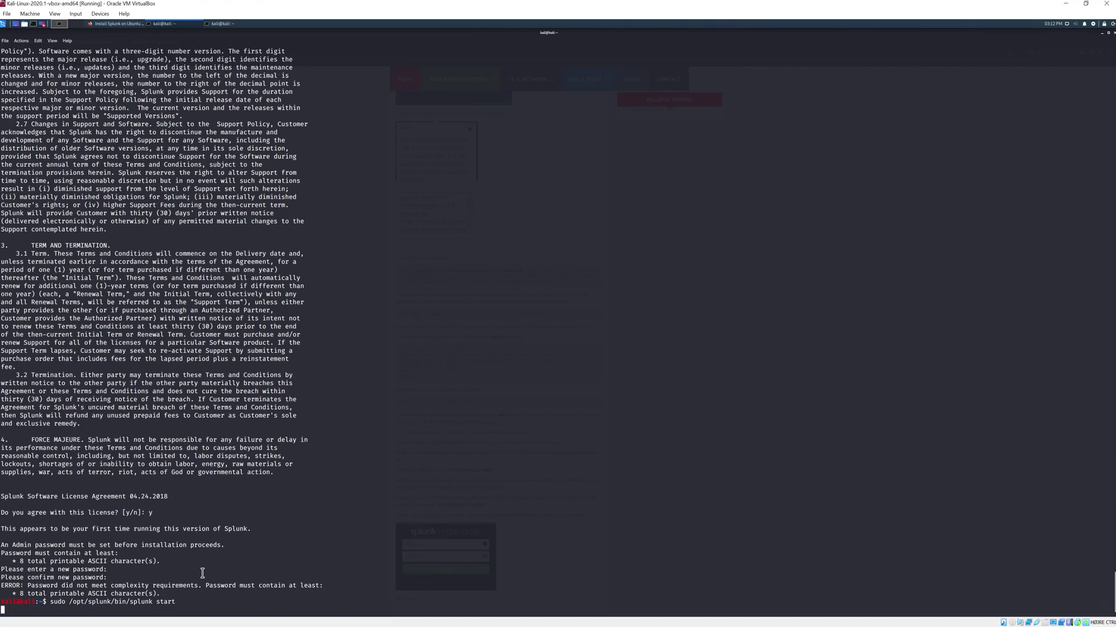
Accept the Splunk license with y, then enter and confirm a stronger admin password.
key(space)
key(space)
key(space)
key(space)
key(space)
key(space)
key(space)
key(space)
key(space)
key(space)
key(space)
key(space)
text(y)
key(Return)
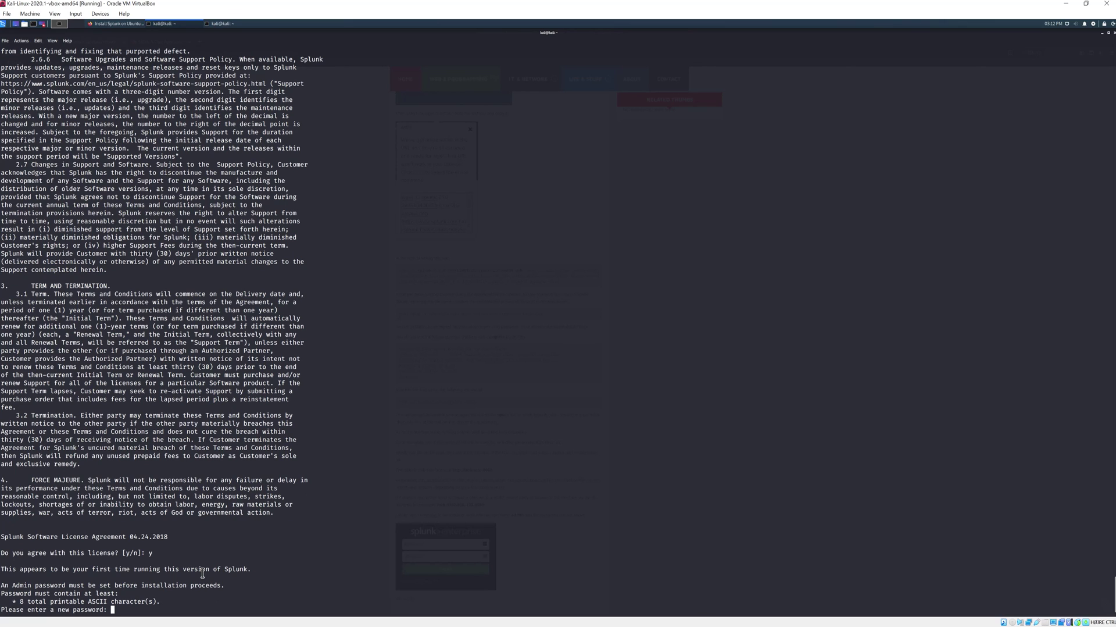
key(Return)
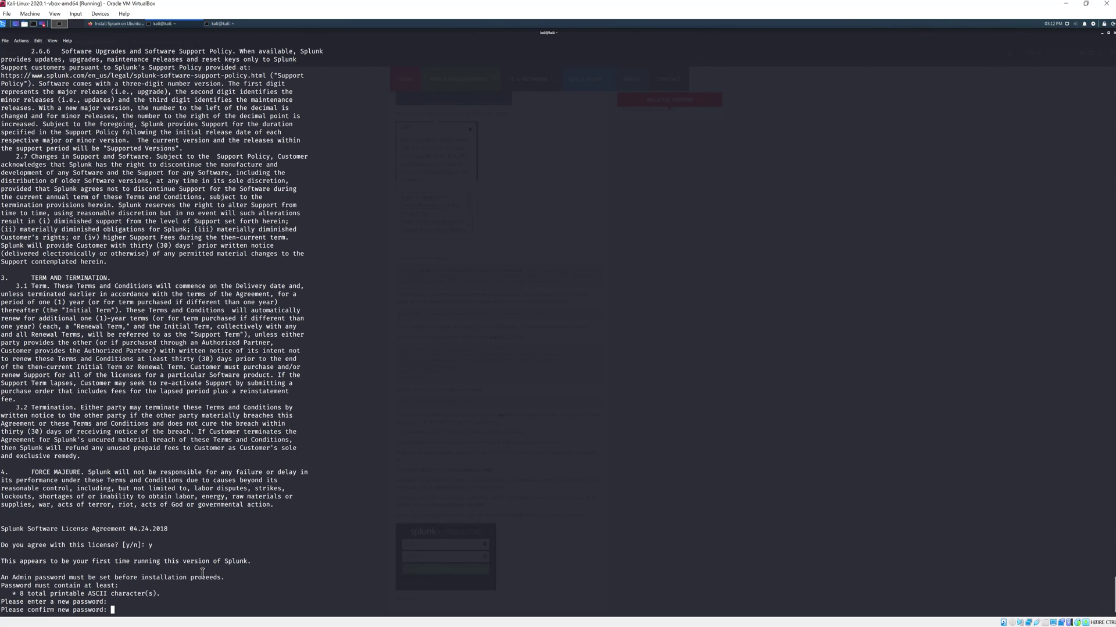
key(Return)
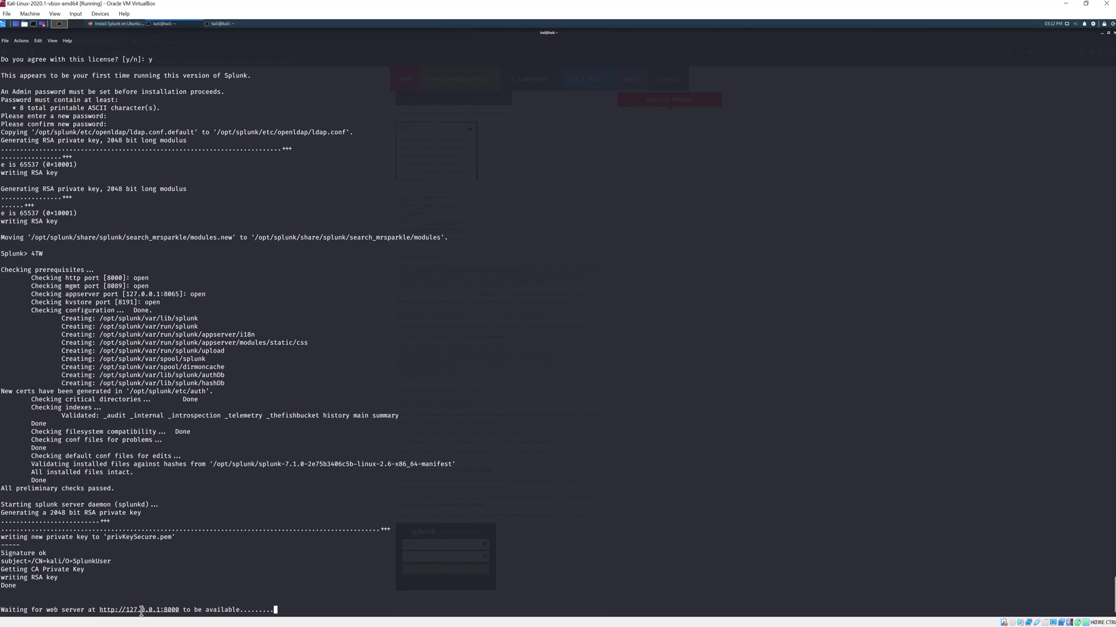
drag(179, 611, 101, 611)
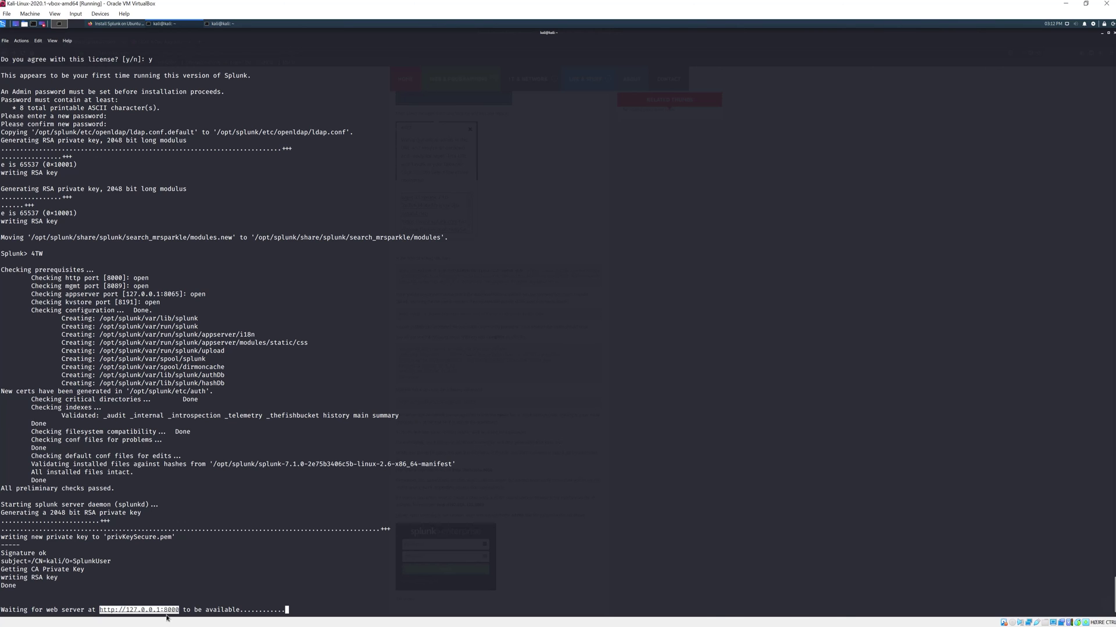
key(alt+Tab)
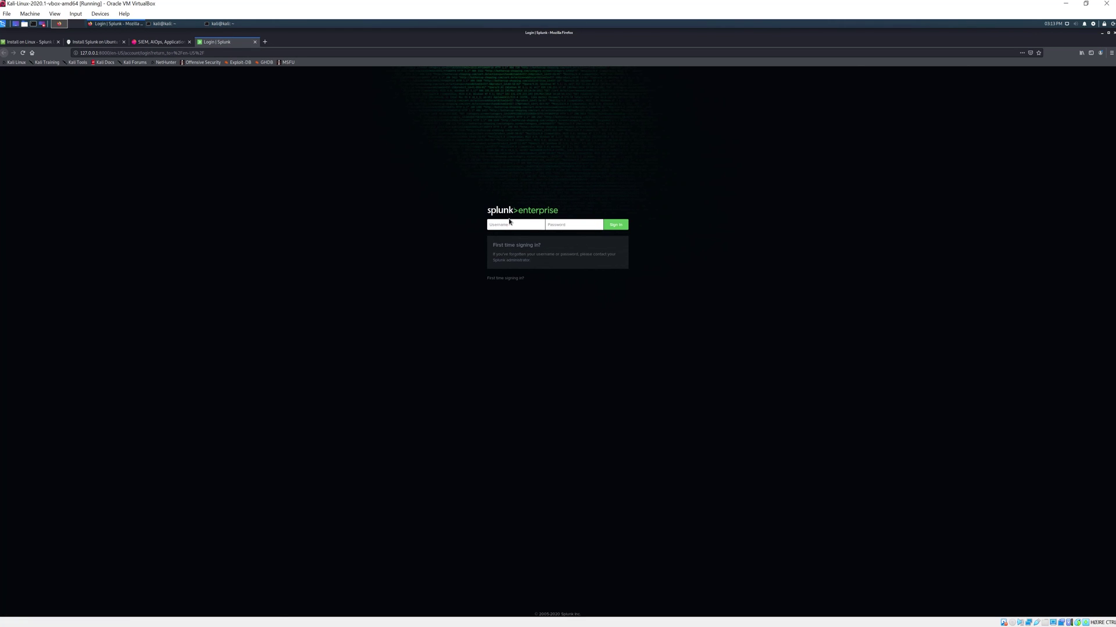
Sign in with the administrator username and password, then skip the usage-data prompt.
click(509, 220)
text(adm***)
key(Return)
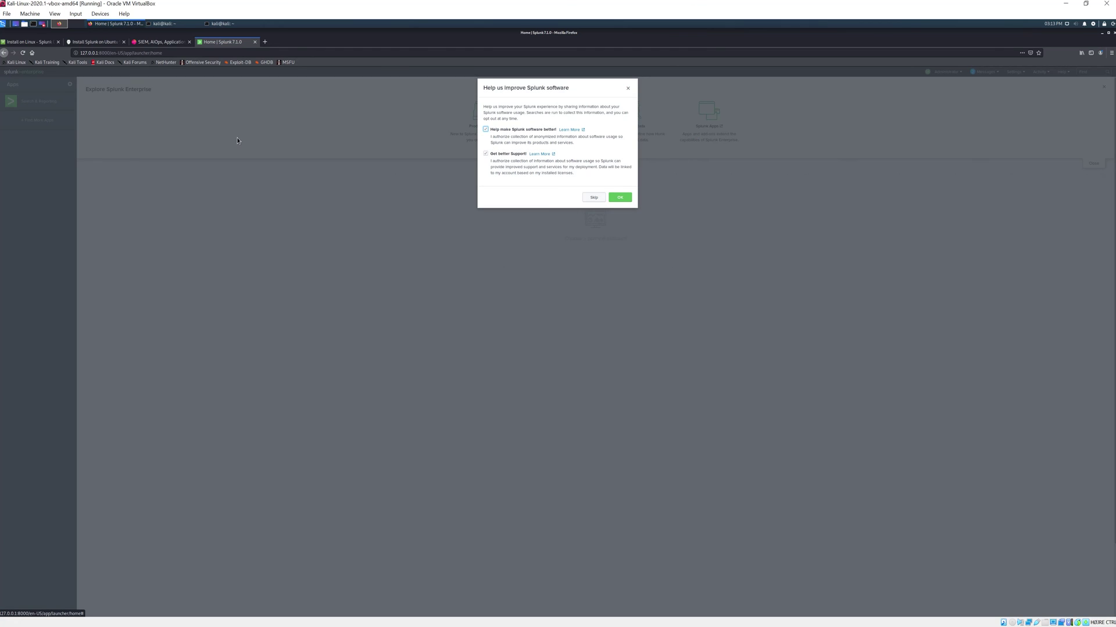
click(603, 199)
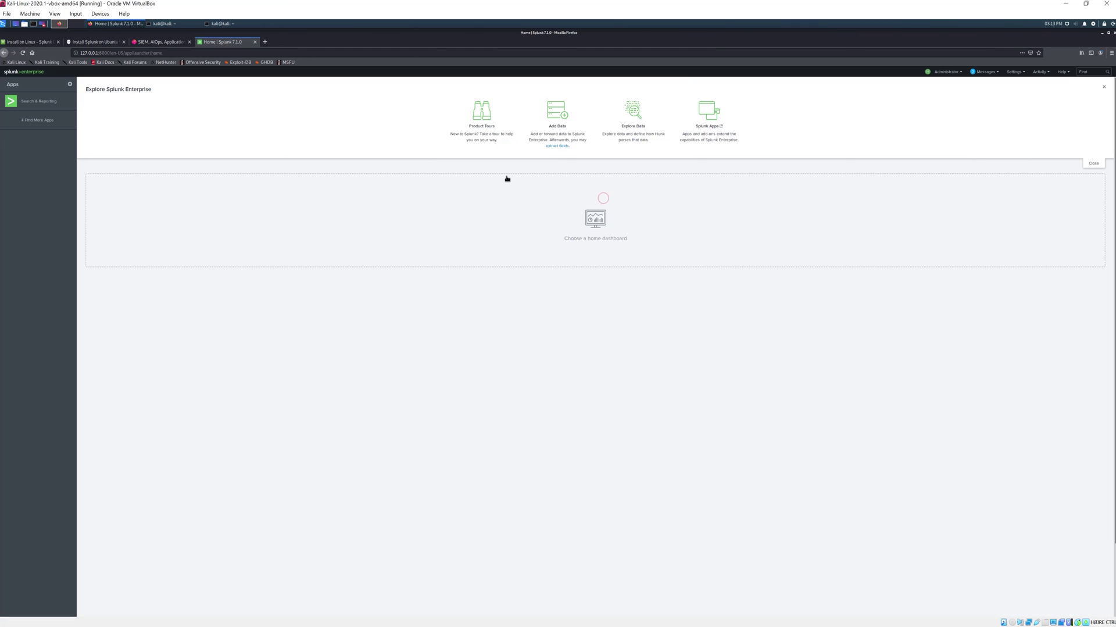